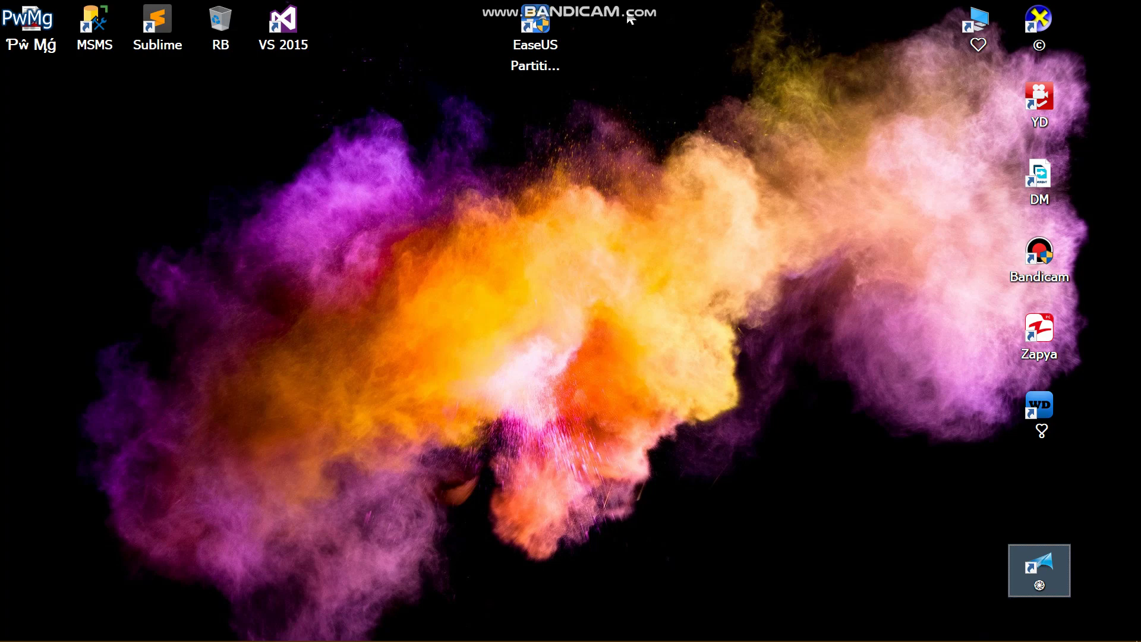
- Refresh the desktop and switch to the next desktop background
right_click(644, 7)
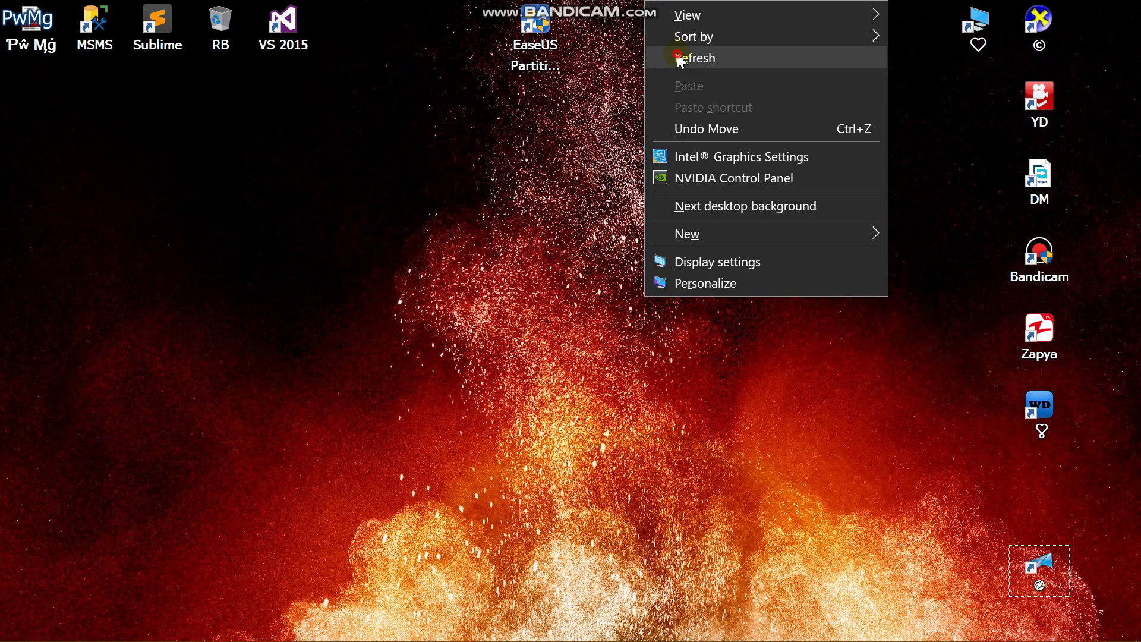
click(677, 54)
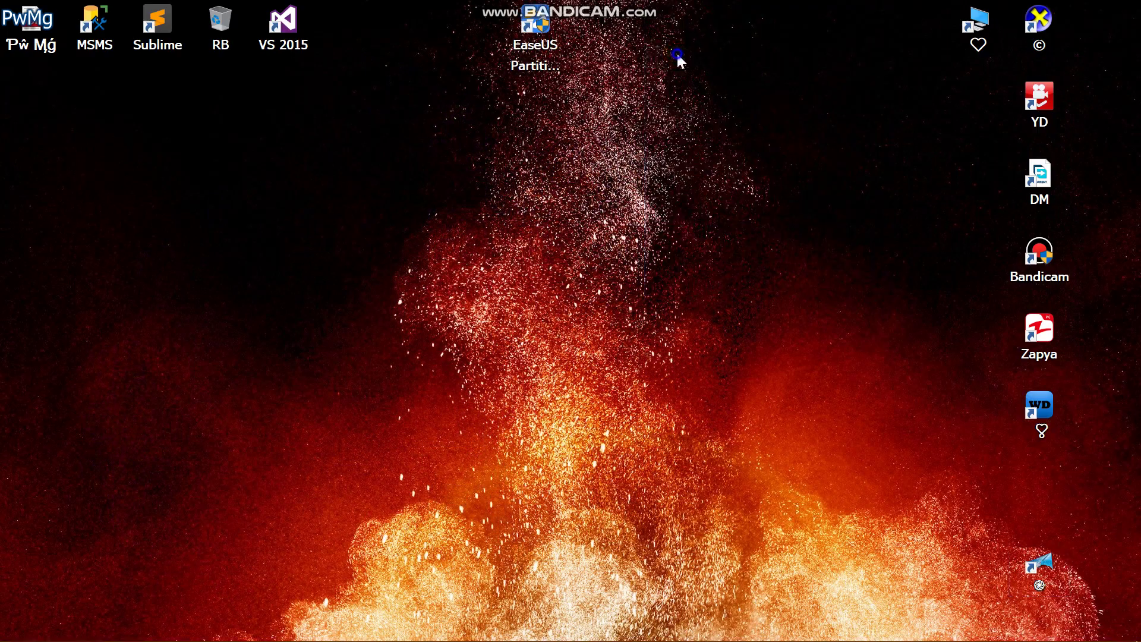
right_click(679, 57)
click(774, 265)
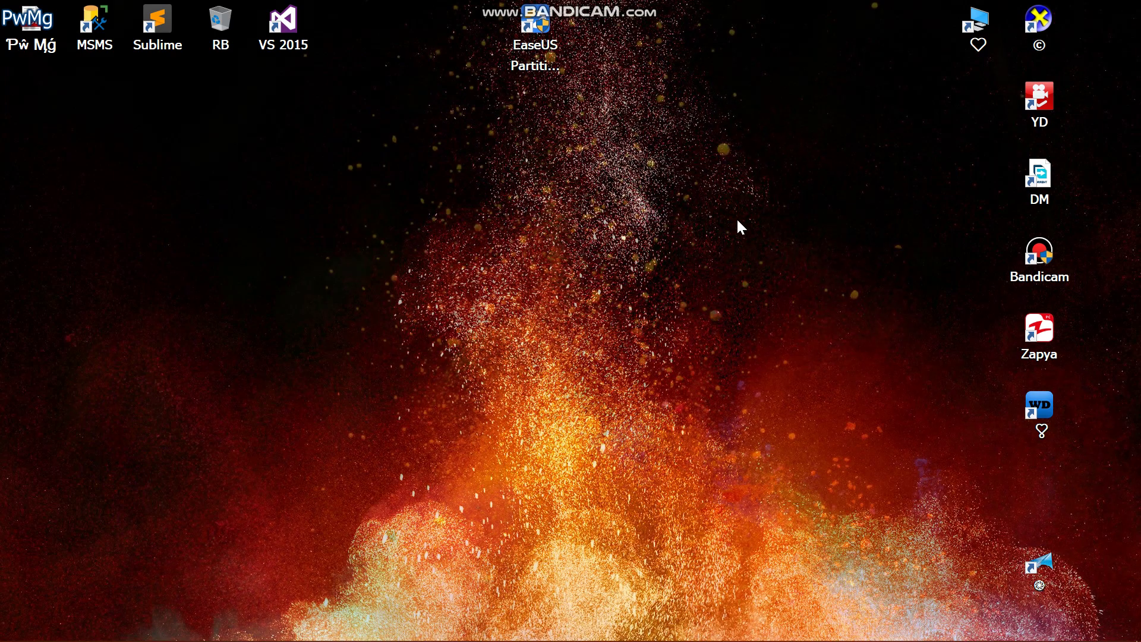
- Select the EaseUS Partition Master 13.0 shortcut and refresh the desktop again
click(539, 50)
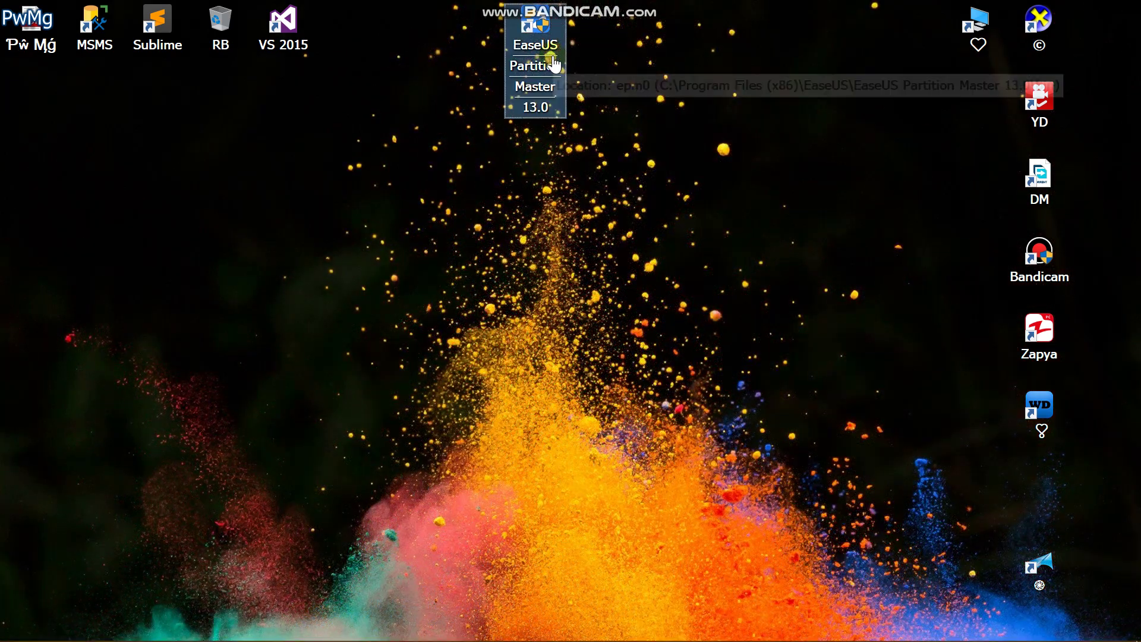
right_click(742, 132)
click(790, 190)
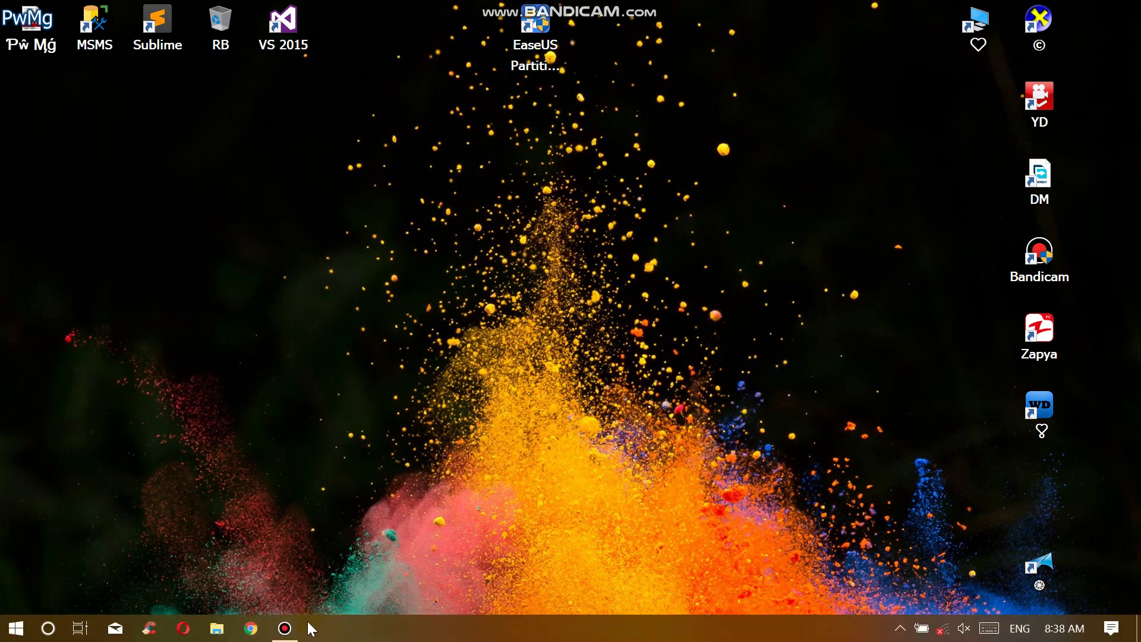
- Confirm in This PC that C: has 62.6 GB and D: 34.3 GB free, then close File Explorer
click(220, 630)
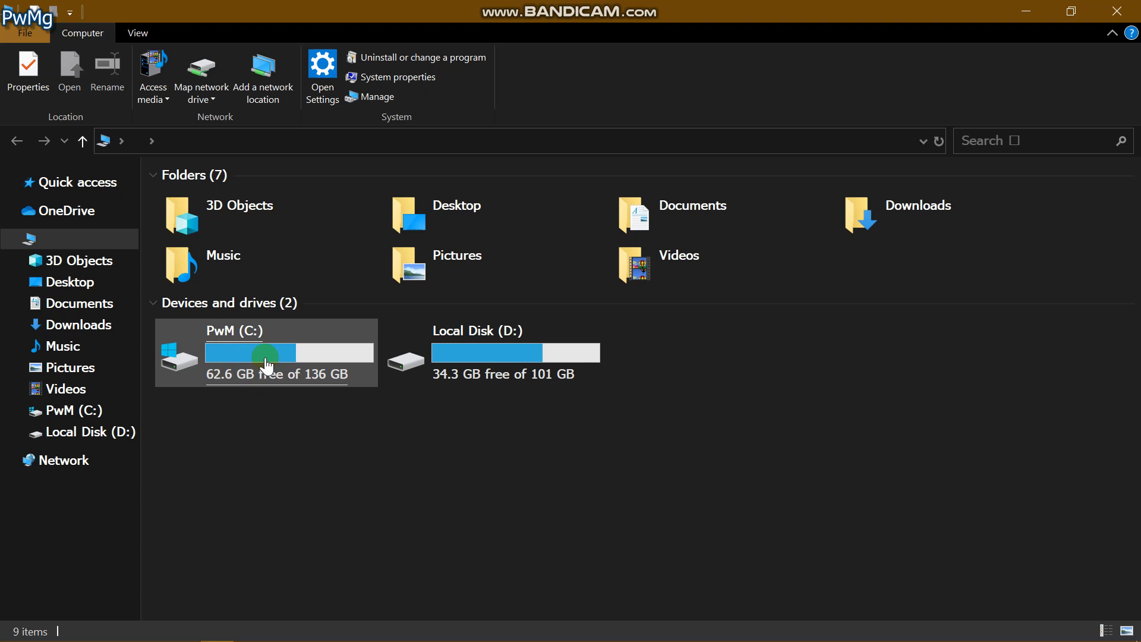
click(267, 357)
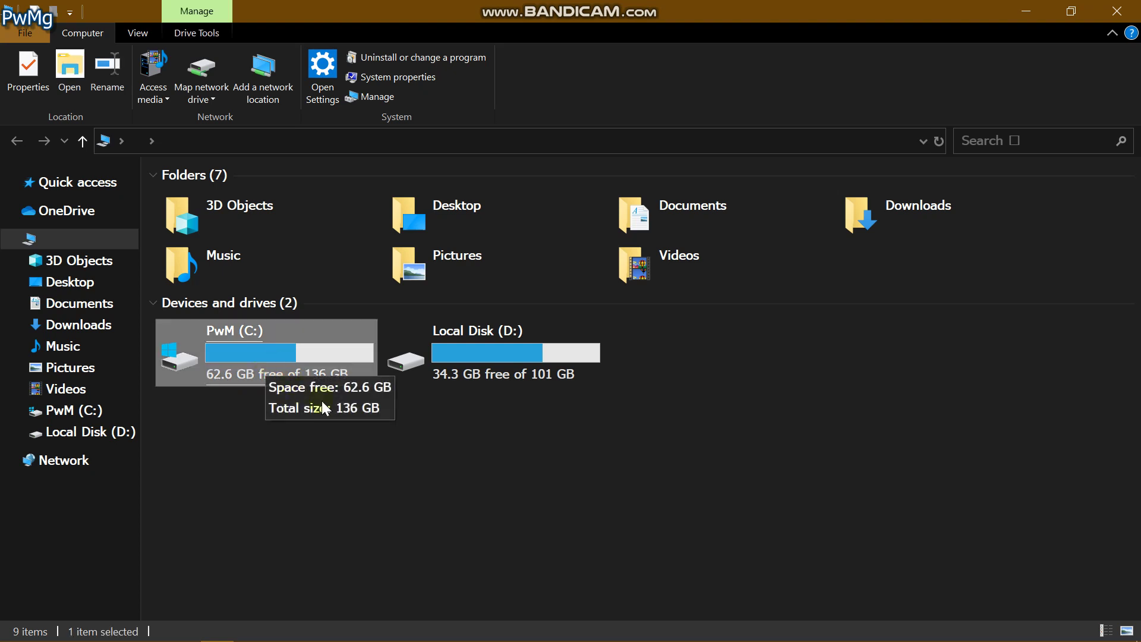
click(482, 378)
mouse_move(489, 385)
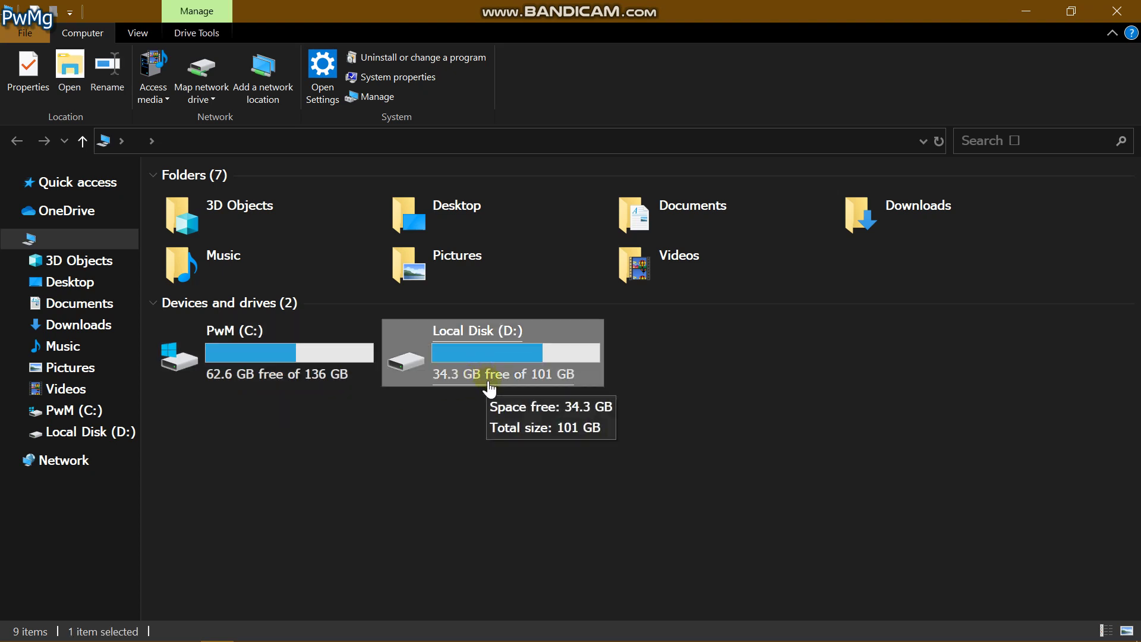
click(1001, 354)
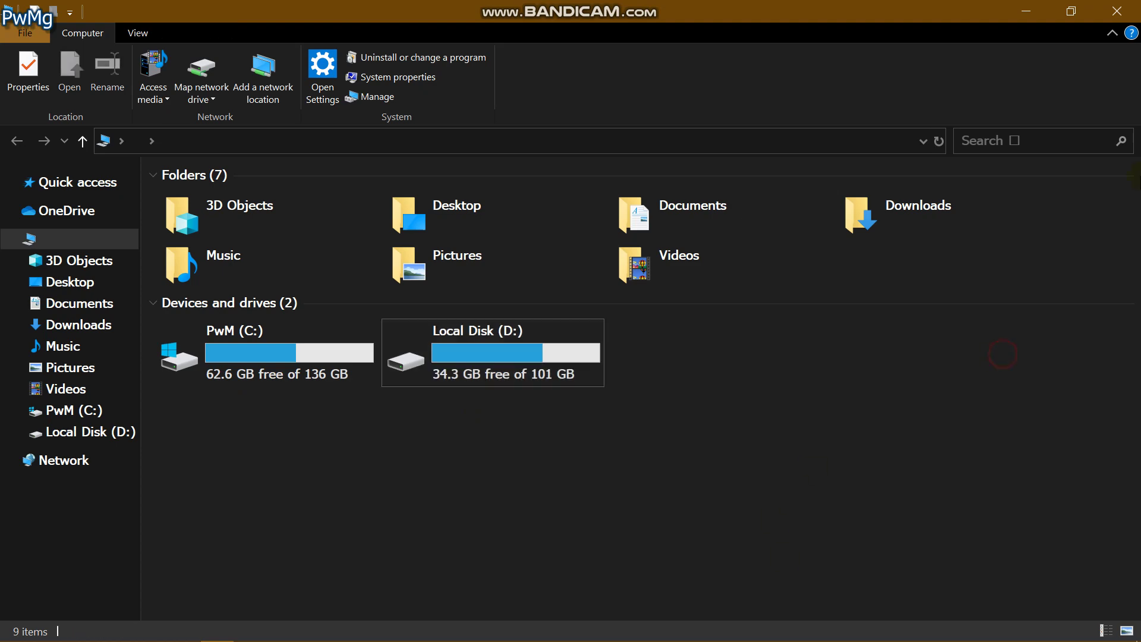
click(1116, 10)
click(535, 49)
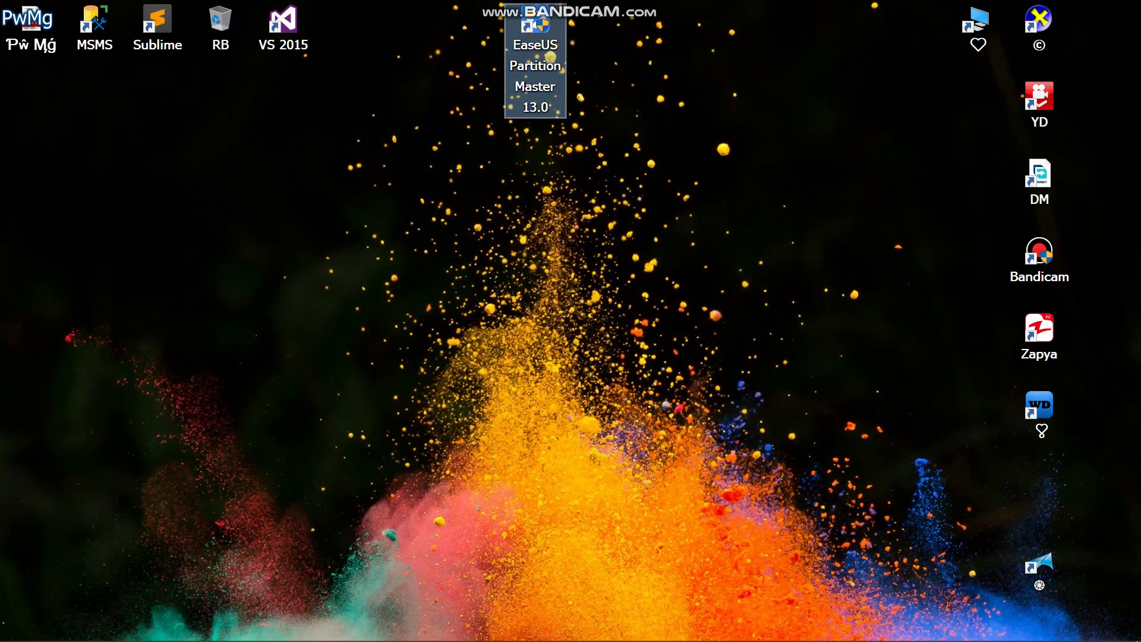
- Launch EaseUS Partition Master and enlarge the disk map pane
double_click(535, 49)
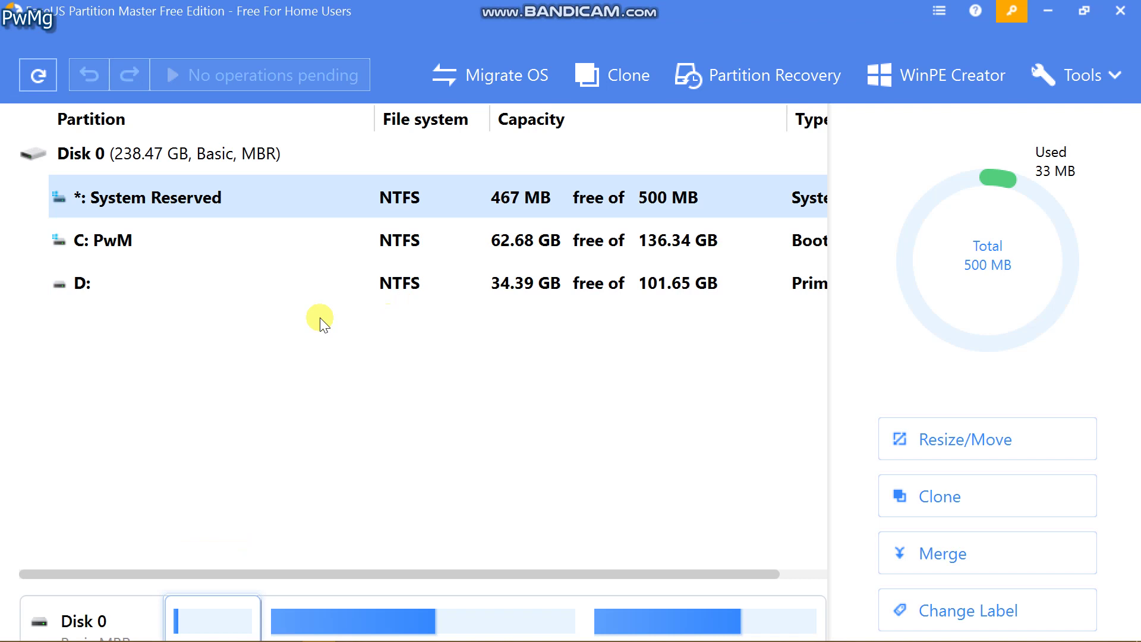
click(333, 234)
click(417, 283)
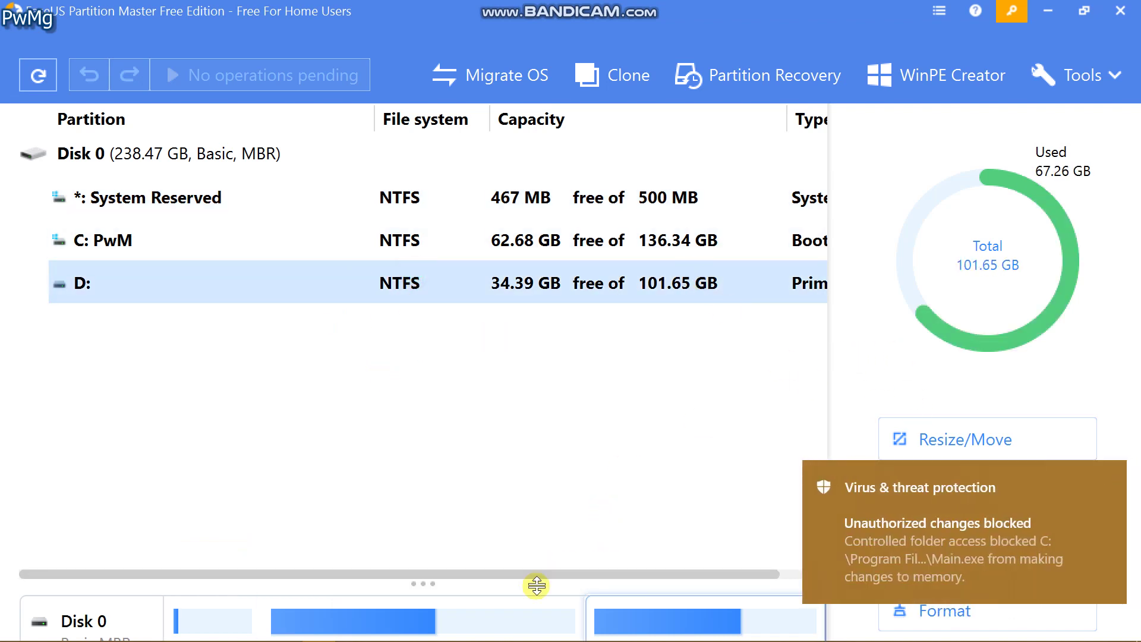
drag(537, 585, 544, 450)
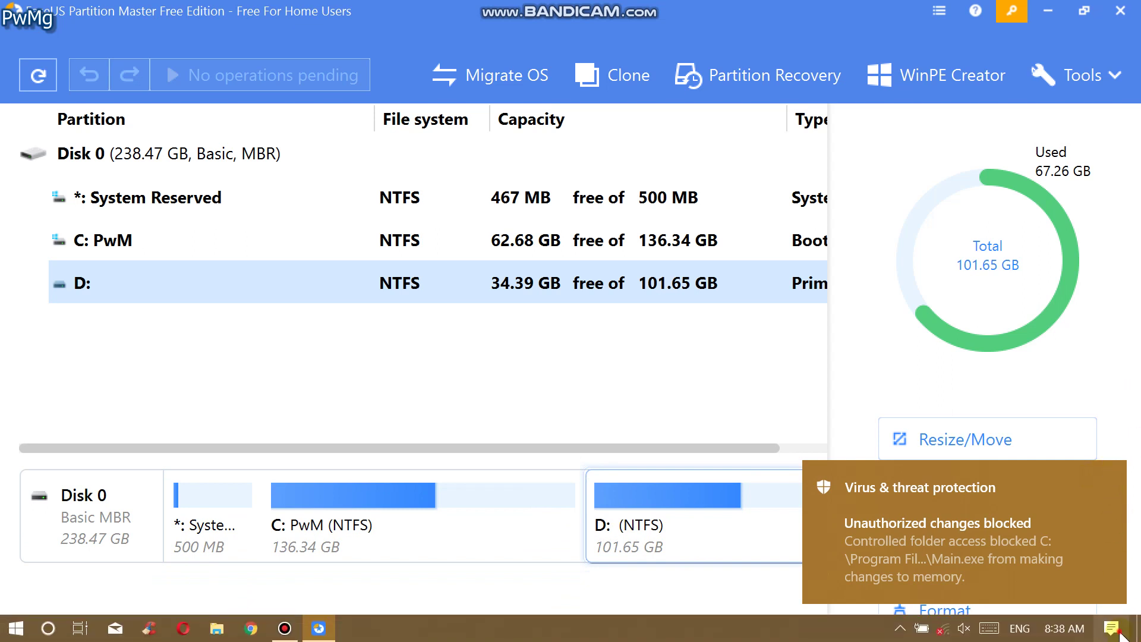
- Dismiss the Windows security notifications and select the C: PwM partition
click(1019, 631)
click(1110, 36)
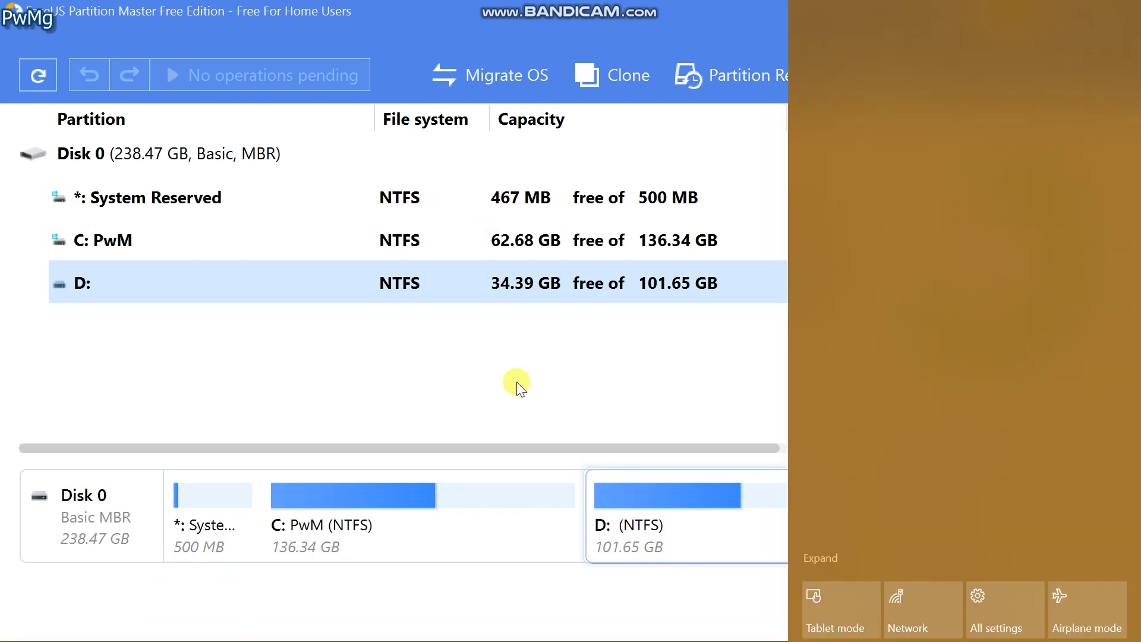
click(517, 383)
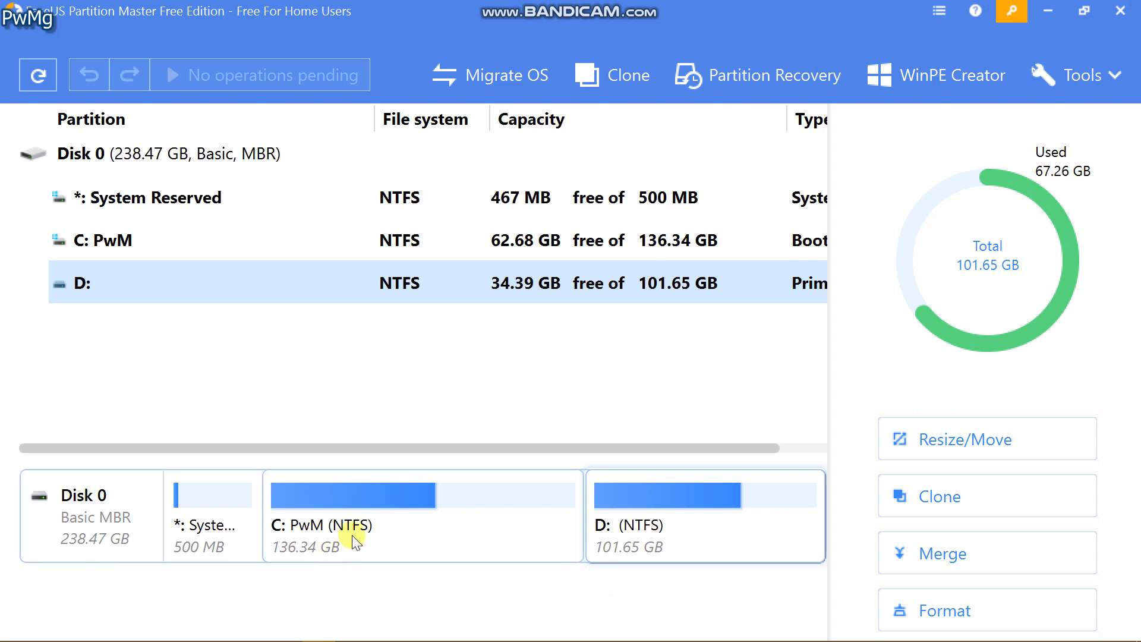
click(308, 524)
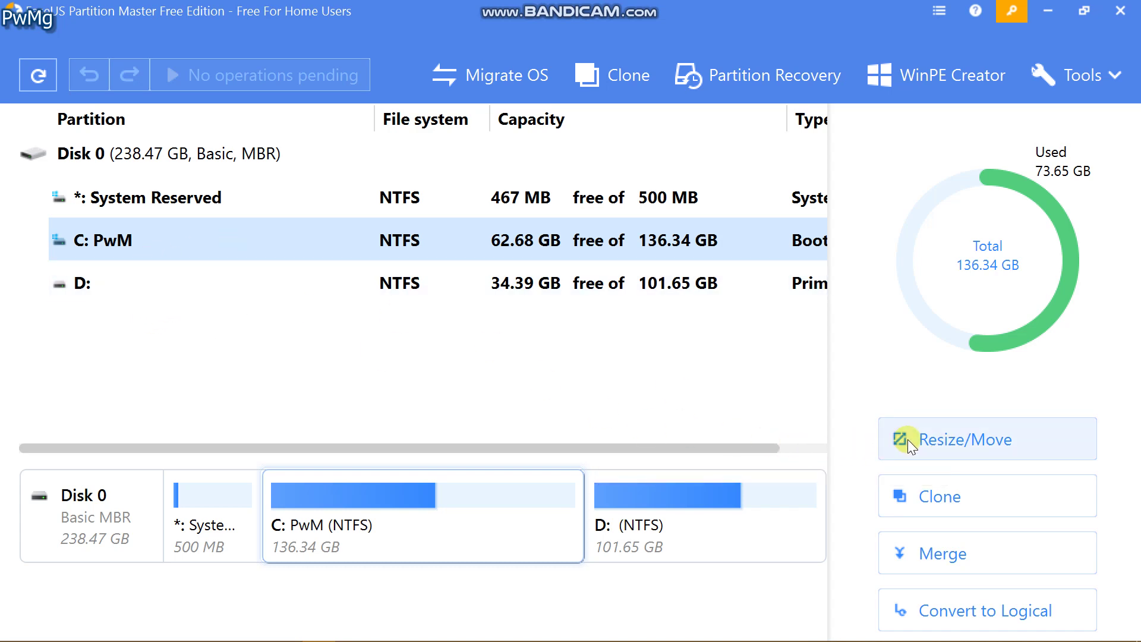
- Open Resize/Move for C: and try partition sizes around 73.65 GB
click(925, 444)
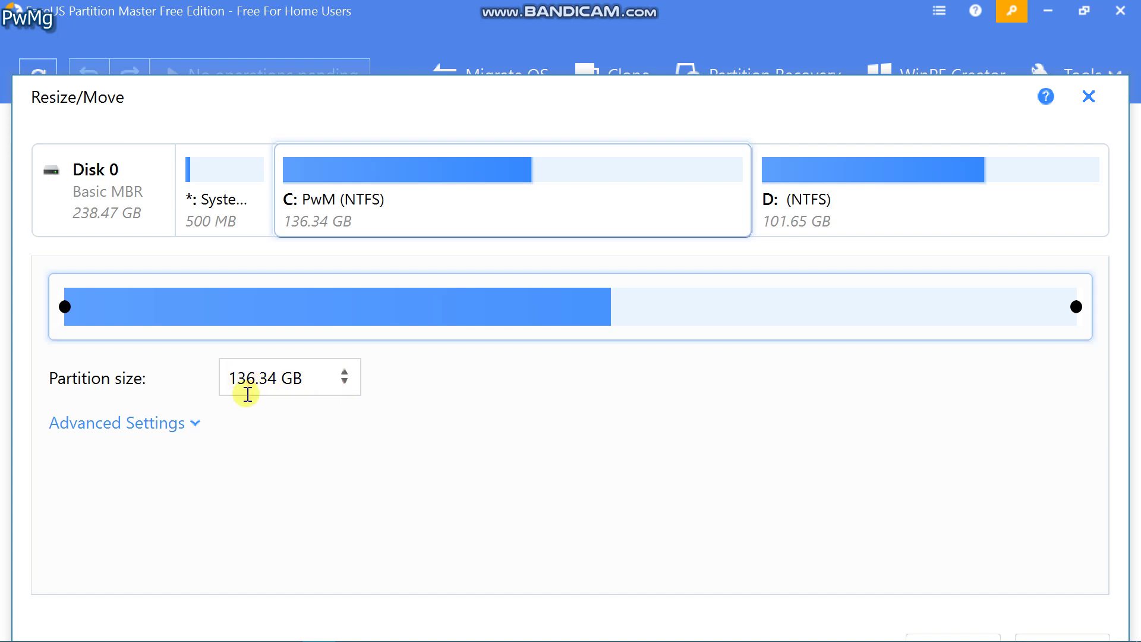
click(248, 392)
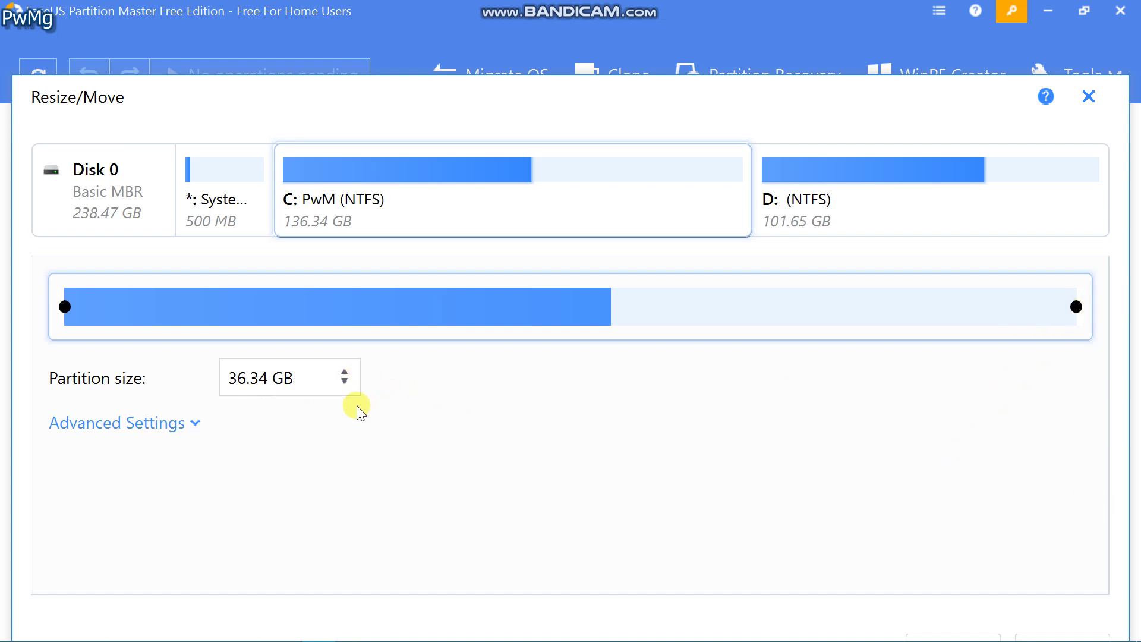
click(347, 385)
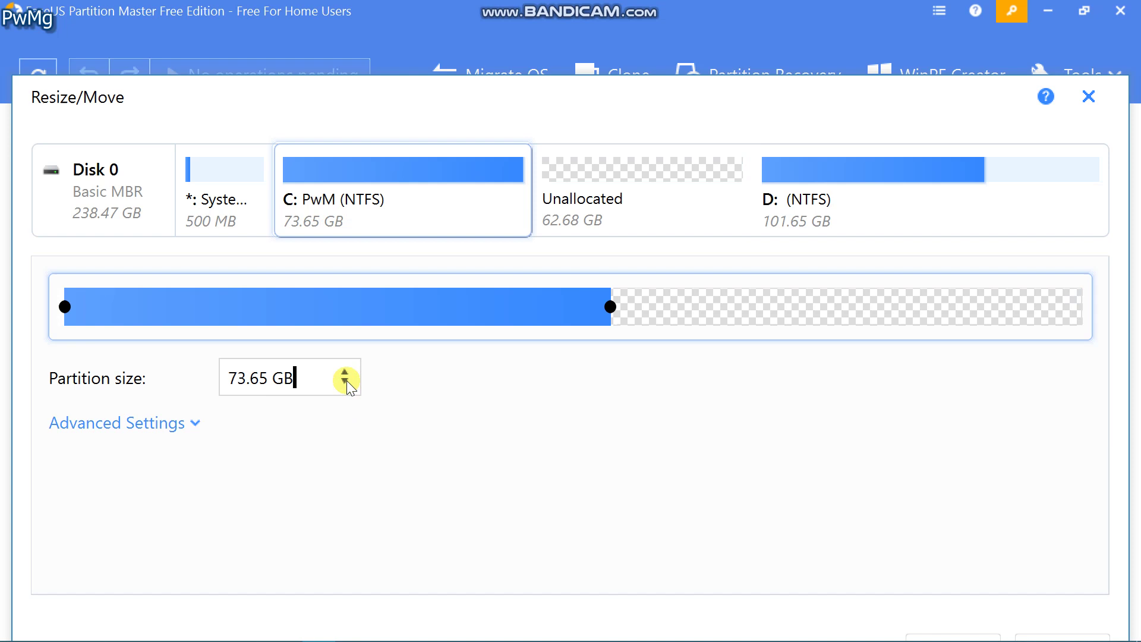
click(344, 384)
click(345, 372)
click(346, 373)
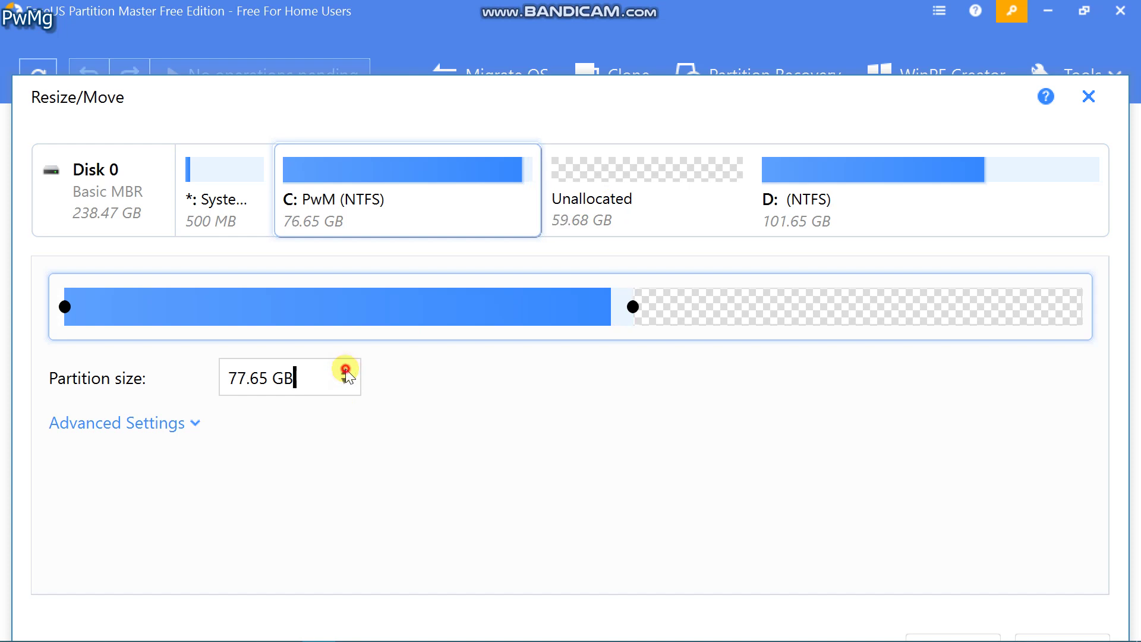
click(345, 384)
click(345, 384)
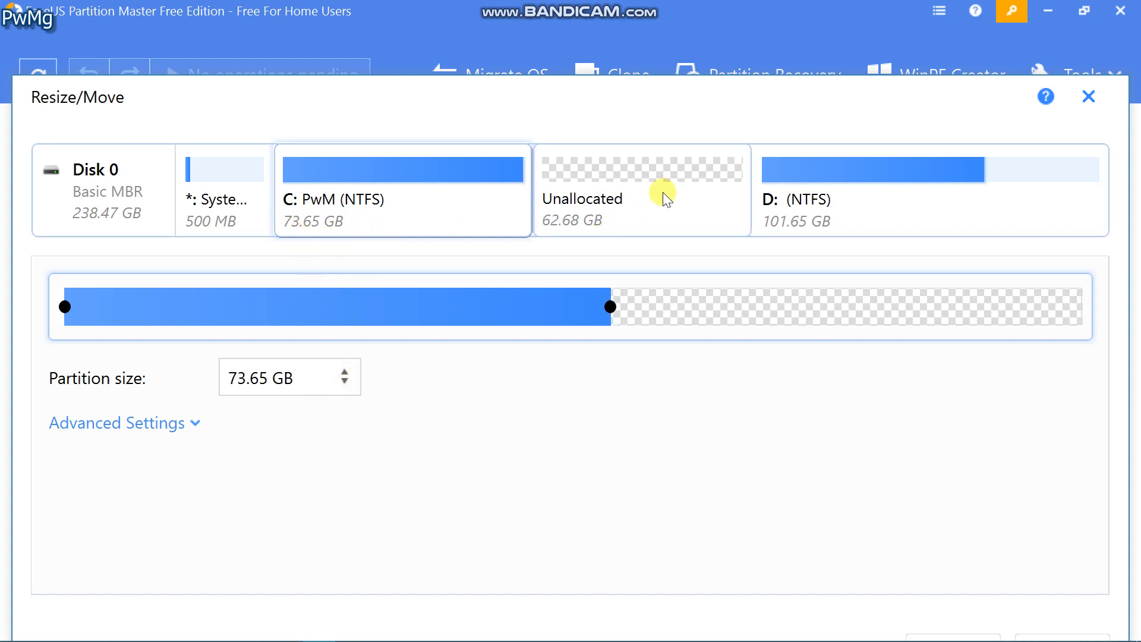
- Set C:'s partition size to 74.65 GB and confirm the shrink
click(344, 383)
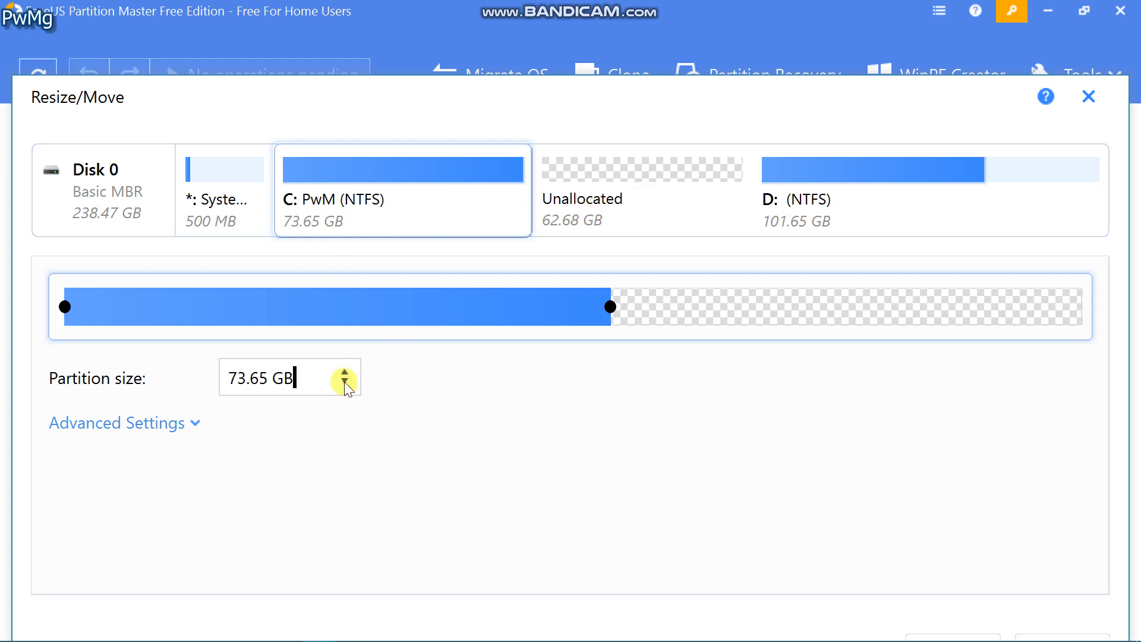
click(246, 381)
key(BackSpace)
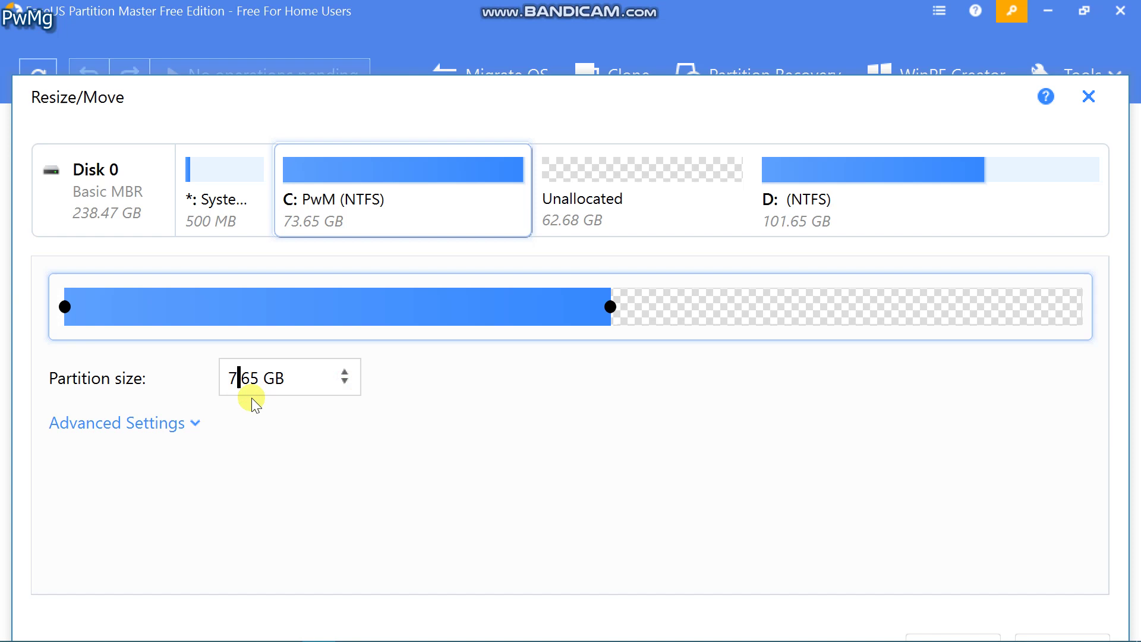
text(0)
click(330, 380)
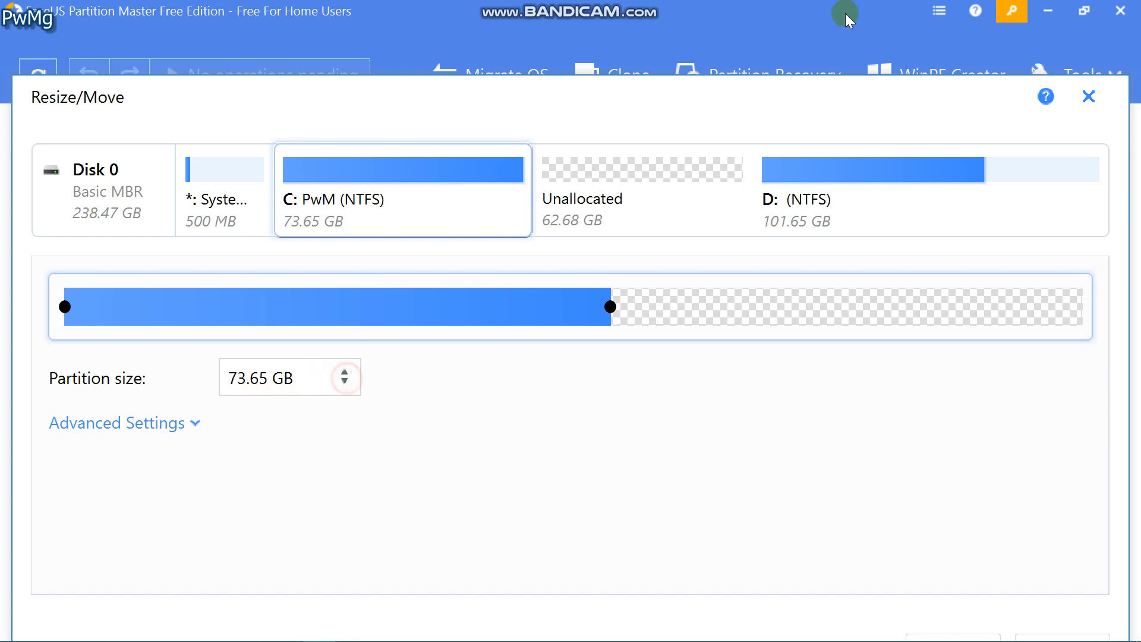
click(868, 200)
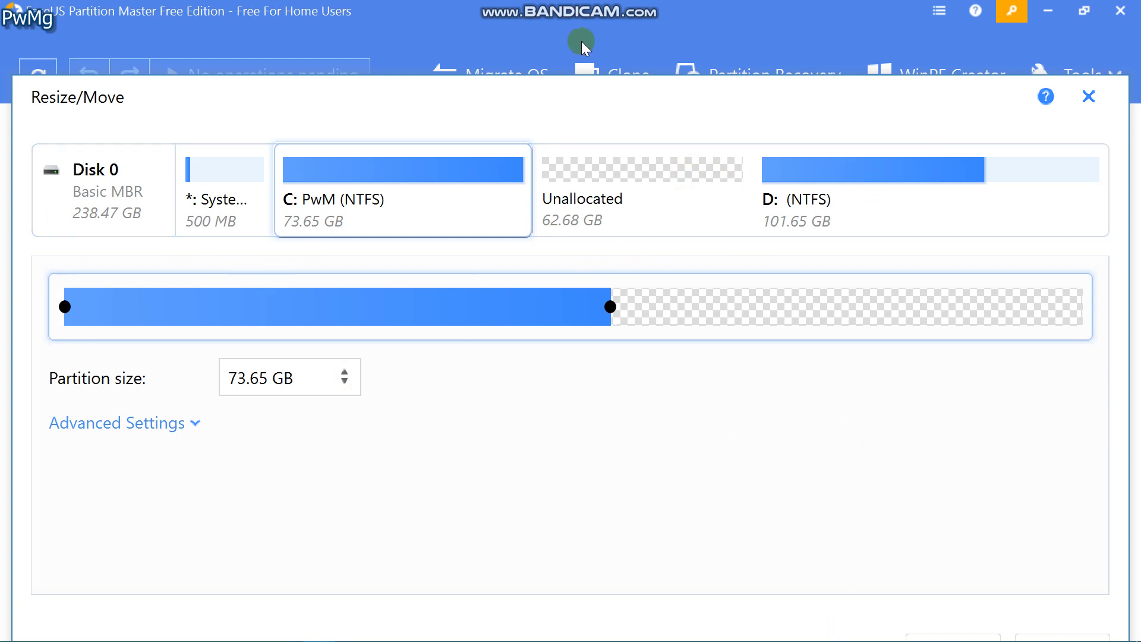
drag(586, 97, 585, 17)
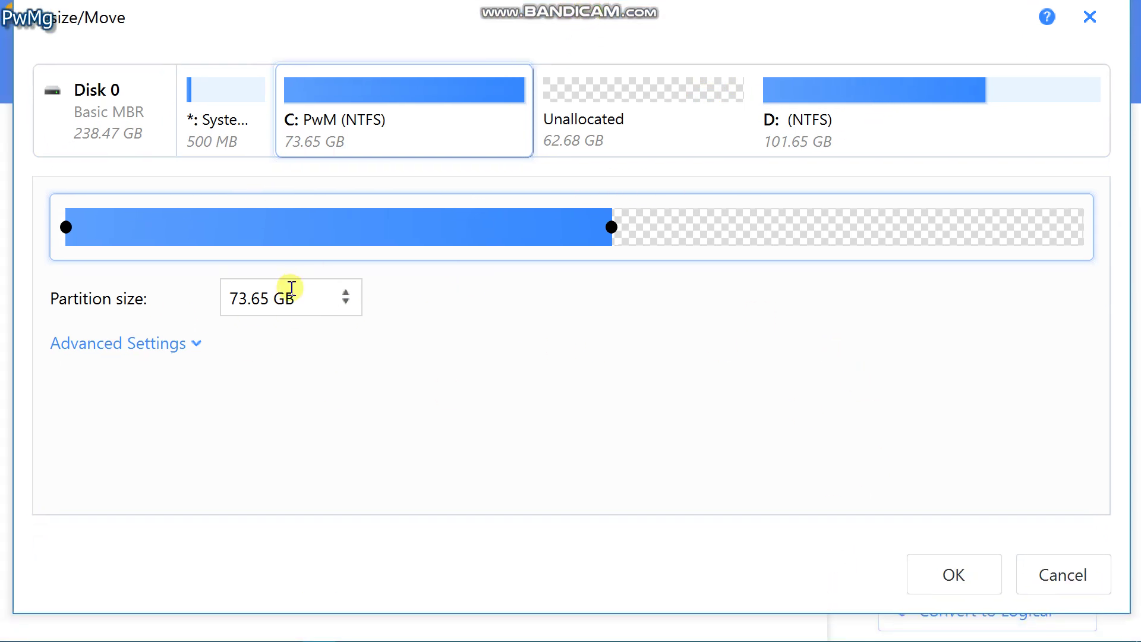
click(347, 292)
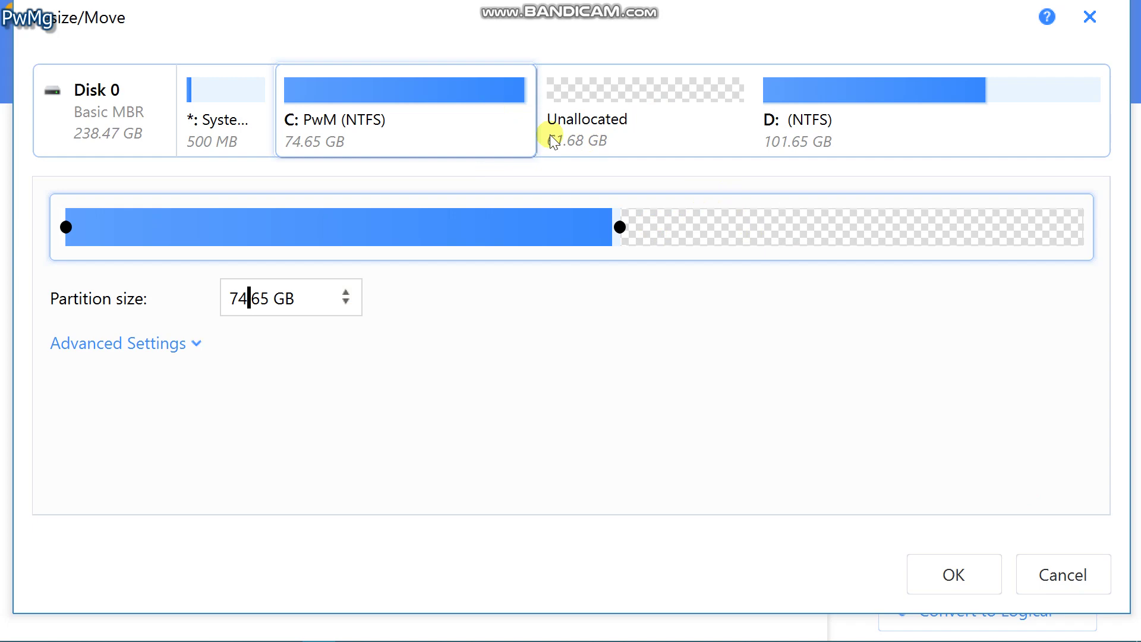
click(959, 577)
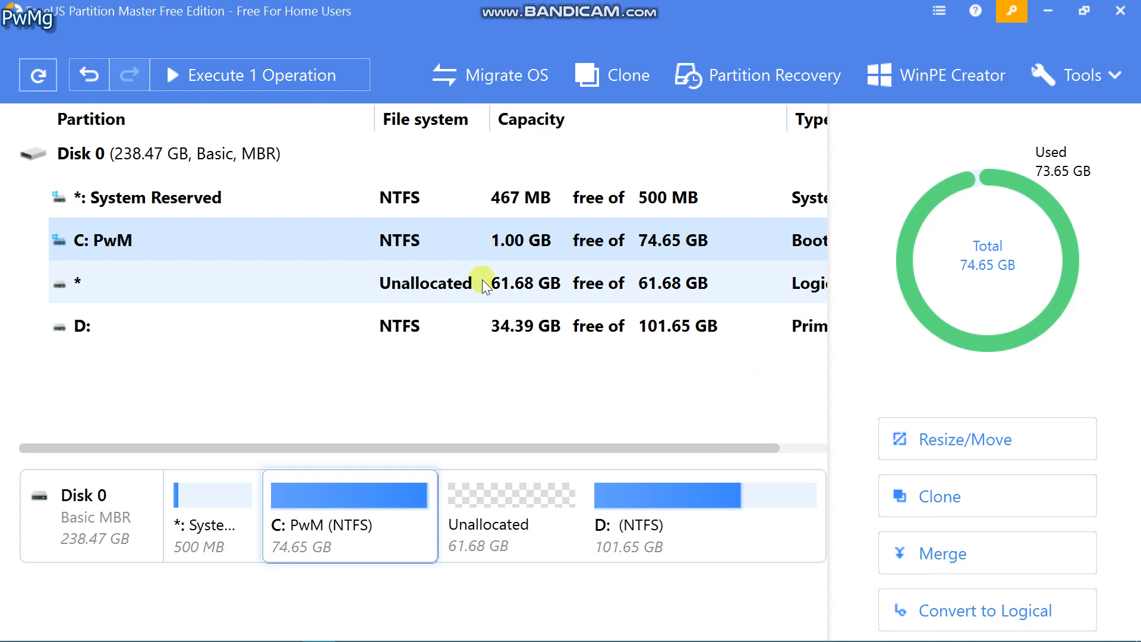
click(523, 293)
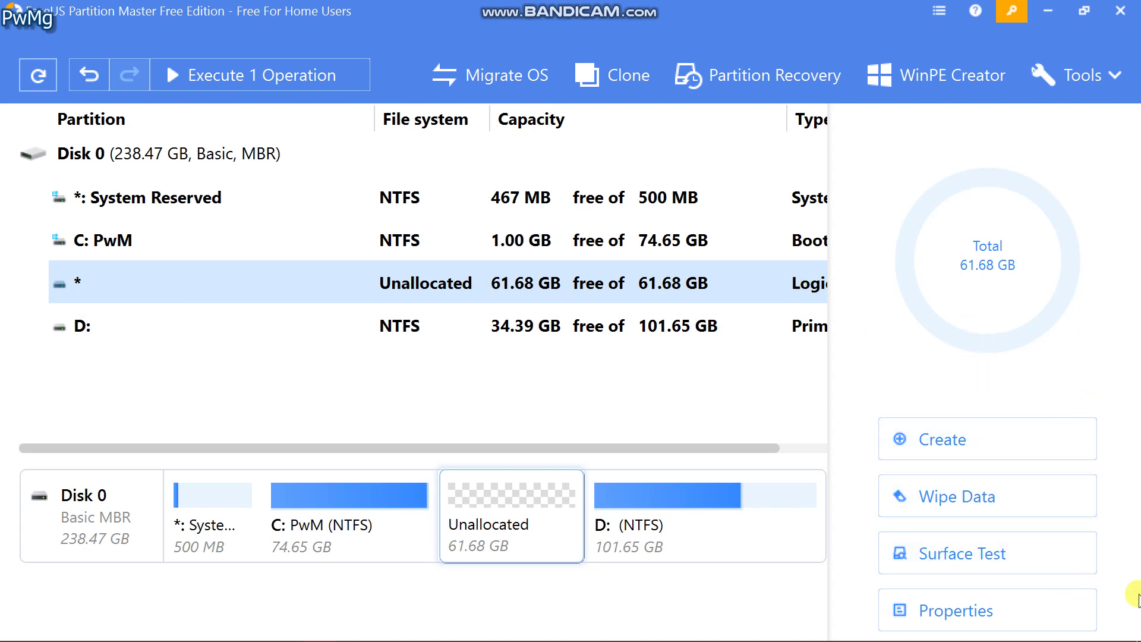
click(673, 515)
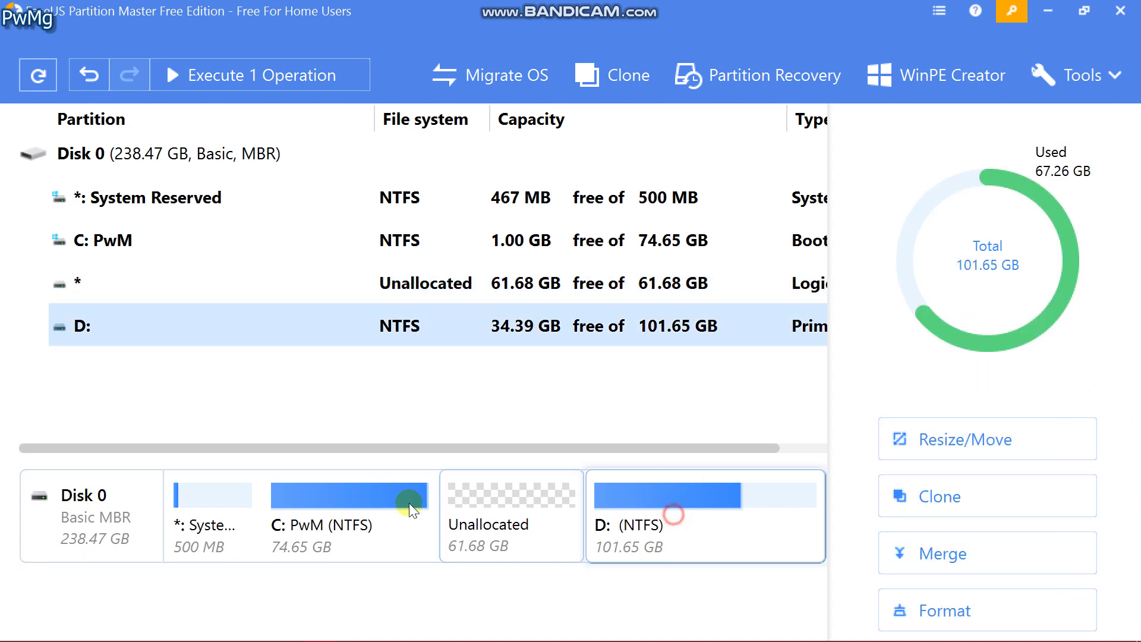
click(948, 554)
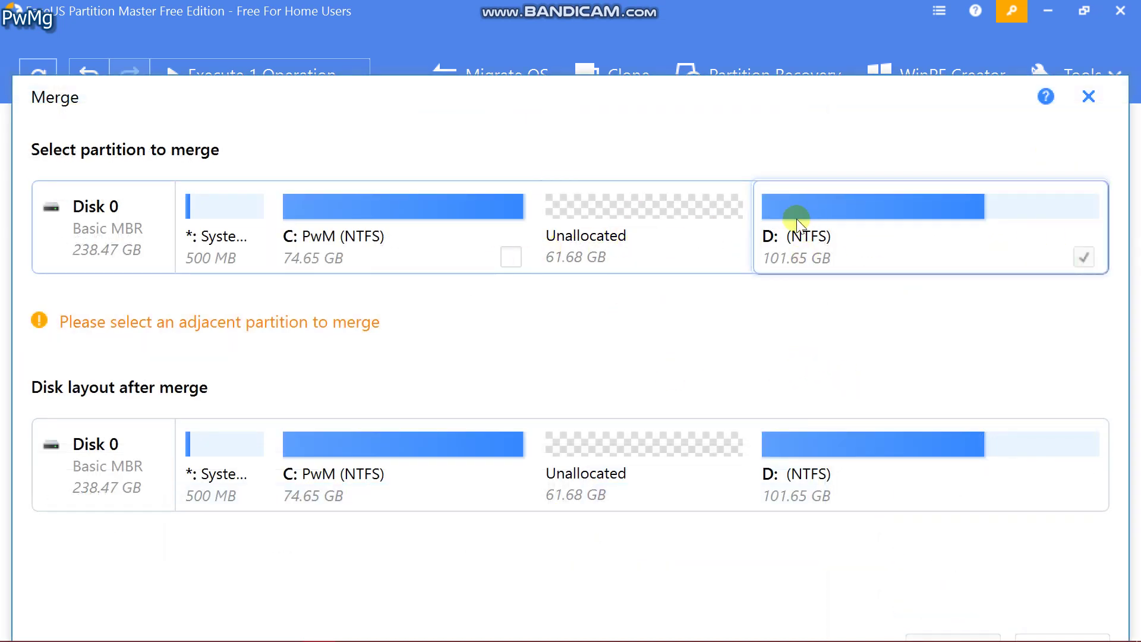
click(1088, 96)
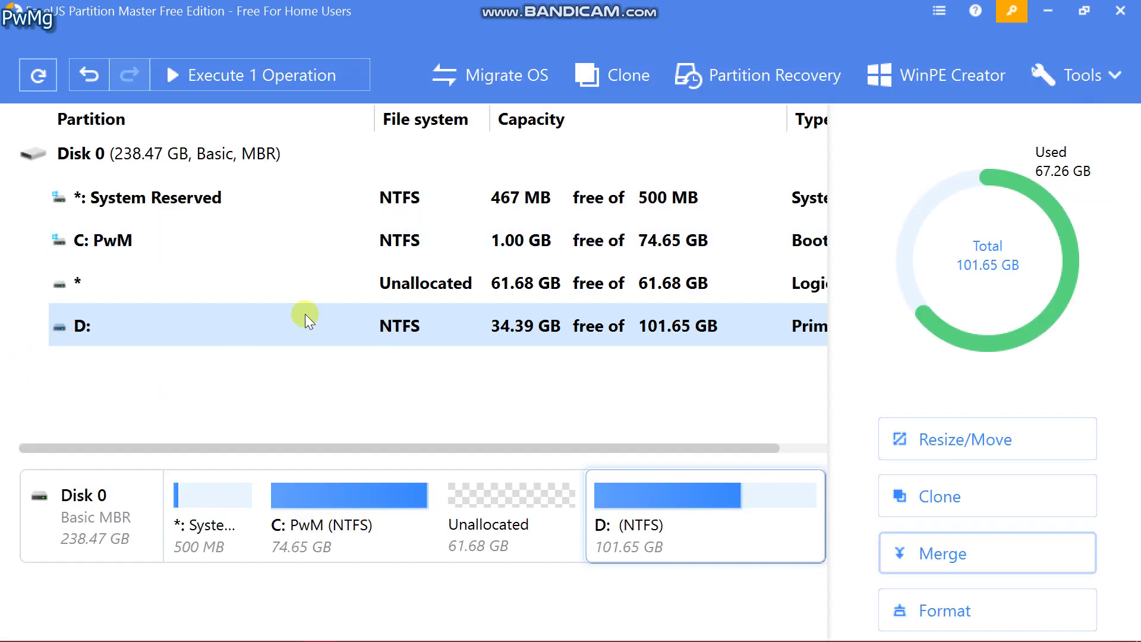
- Create a full-size 61.68 GB NTFS partition E: with an empty label in the unallocated space
click(295, 283)
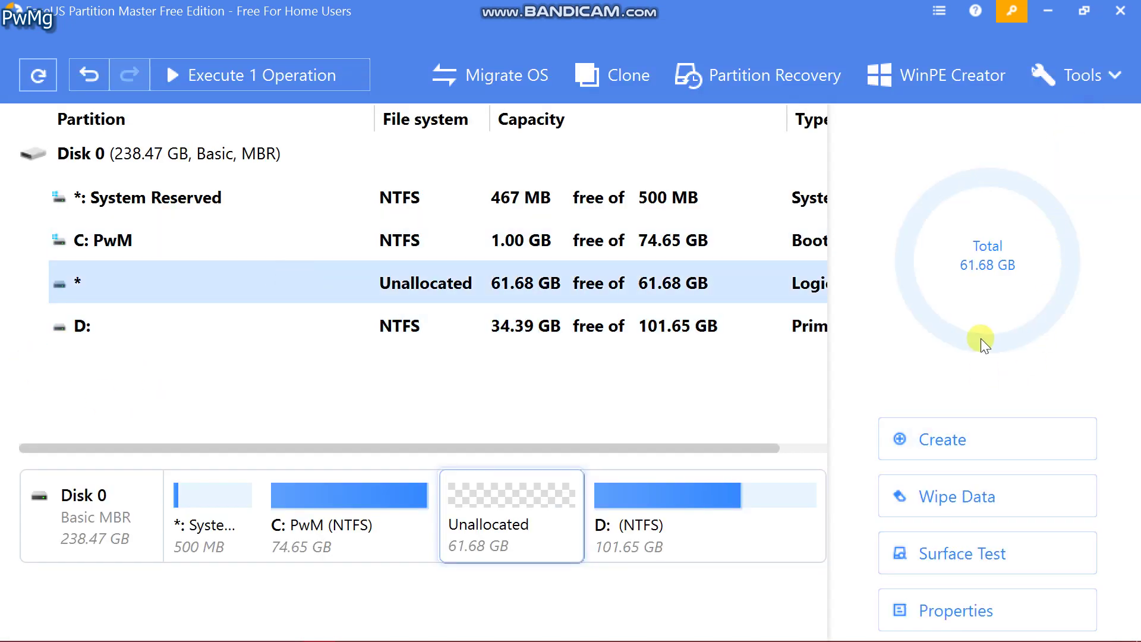
click(958, 441)
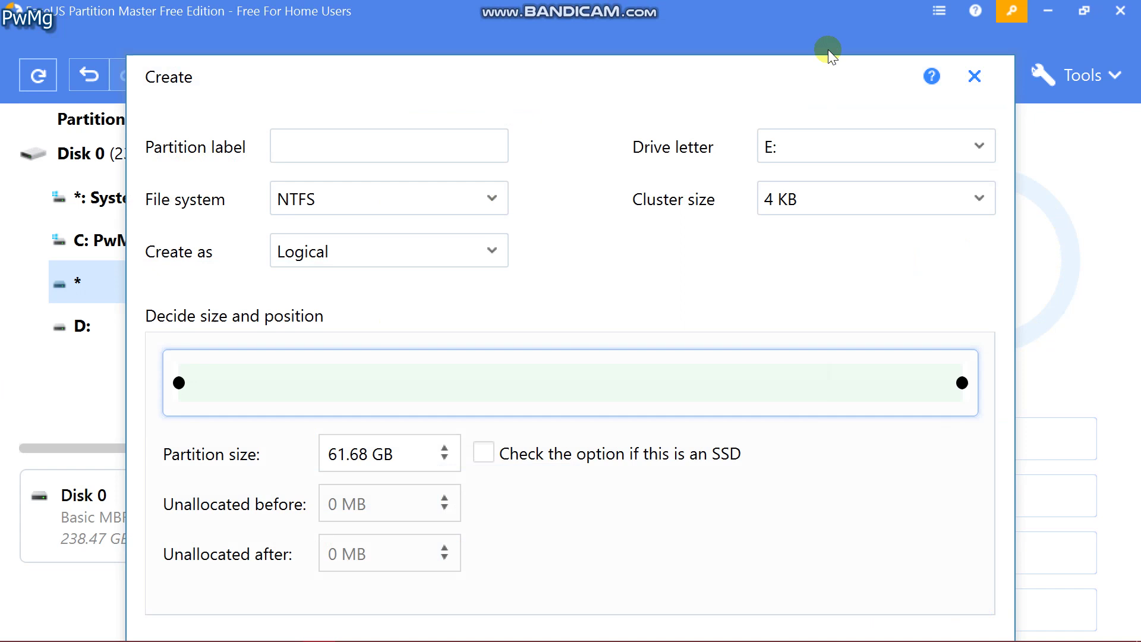
click(336, 142)
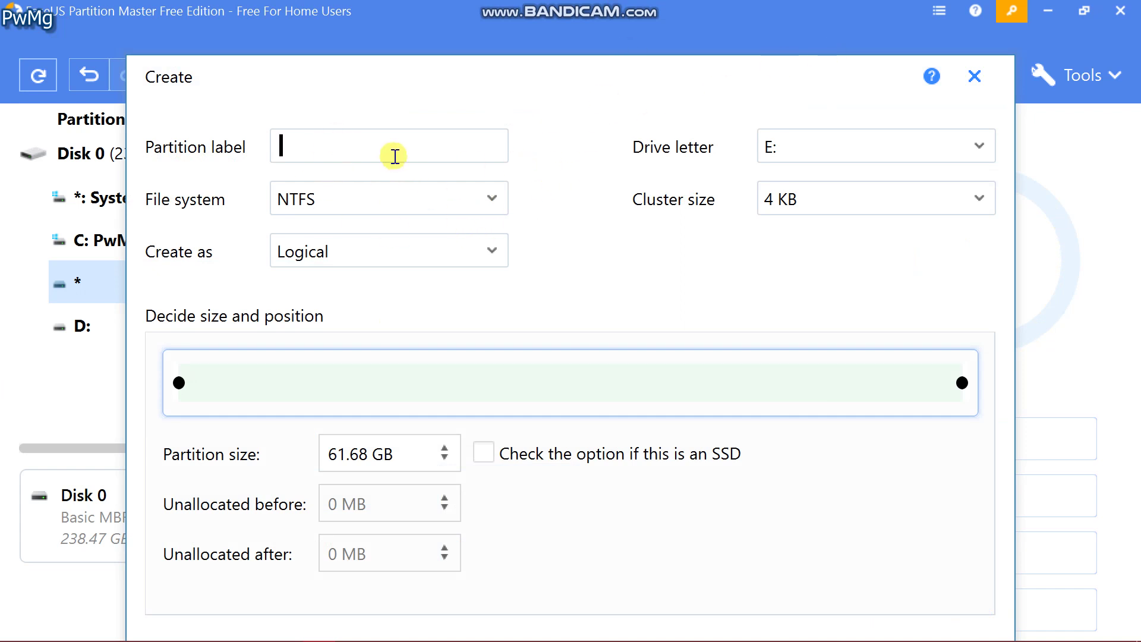
text(A)
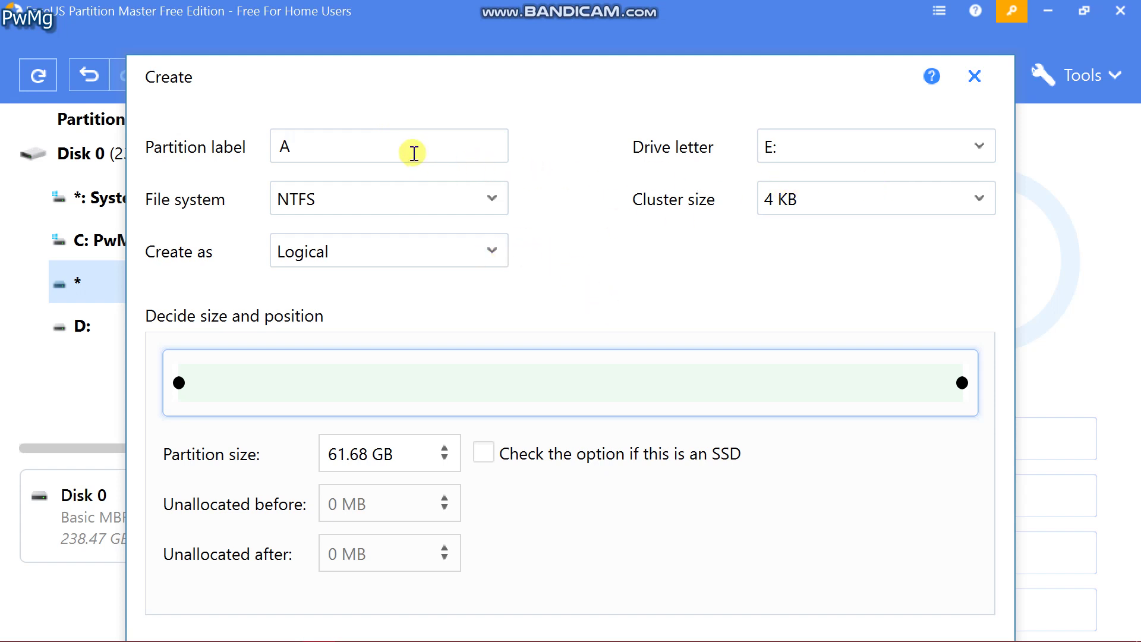
key(BackSpace)
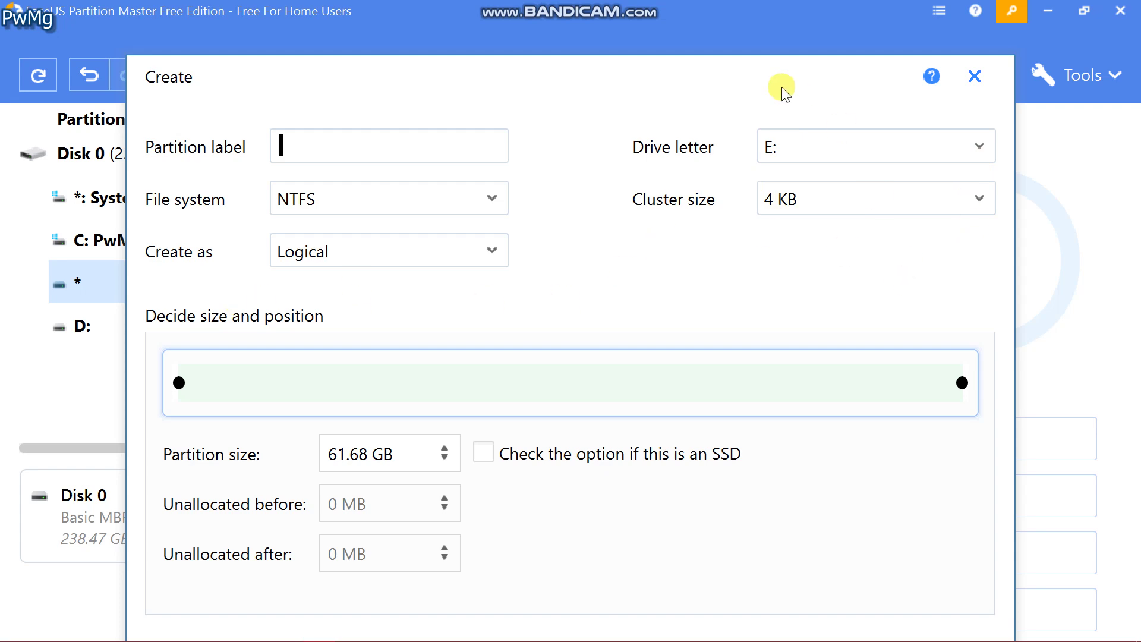
drag(782, 85, 784, 10)
click(847, 599)
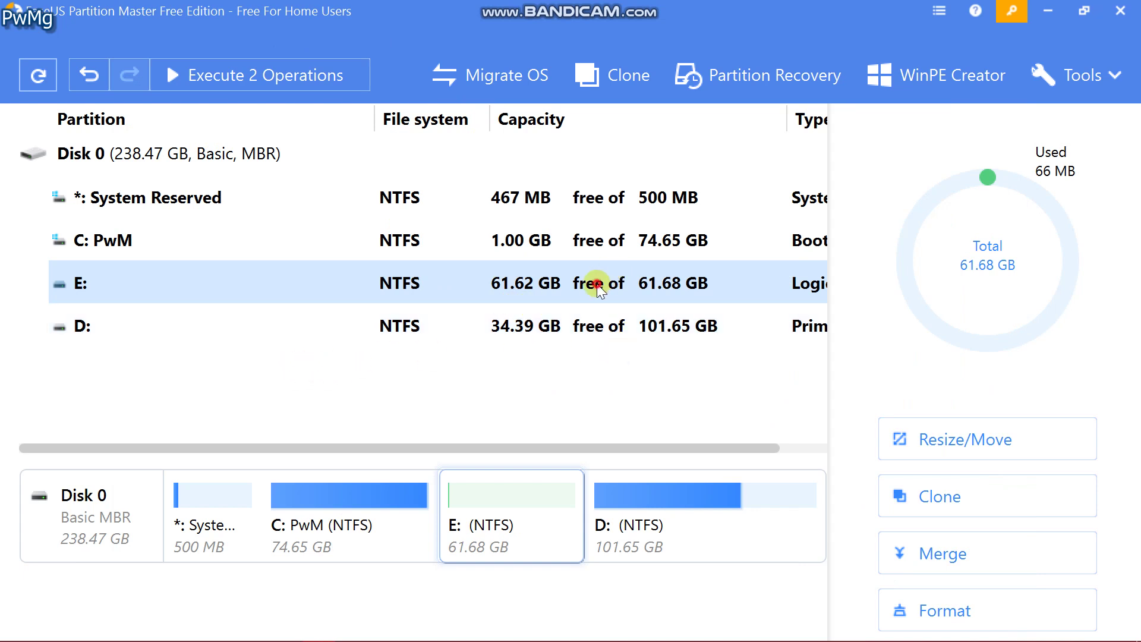
- Merge D: into the new E: partition, keeping E: as the merge target
click(540, 326)
click(535, 286)
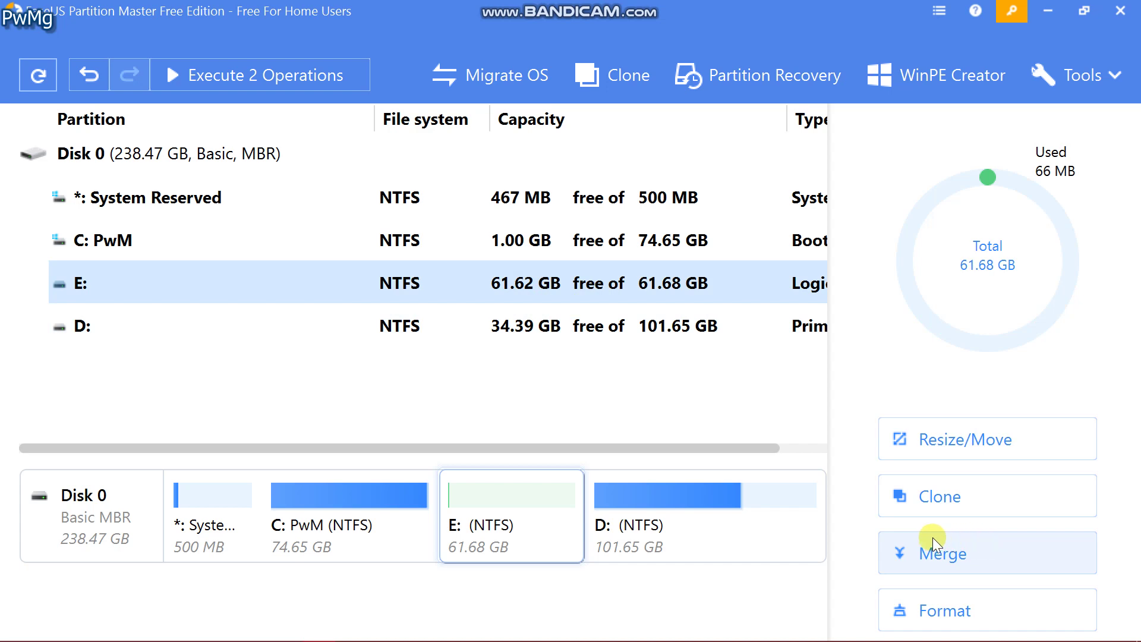
click(948, 561)
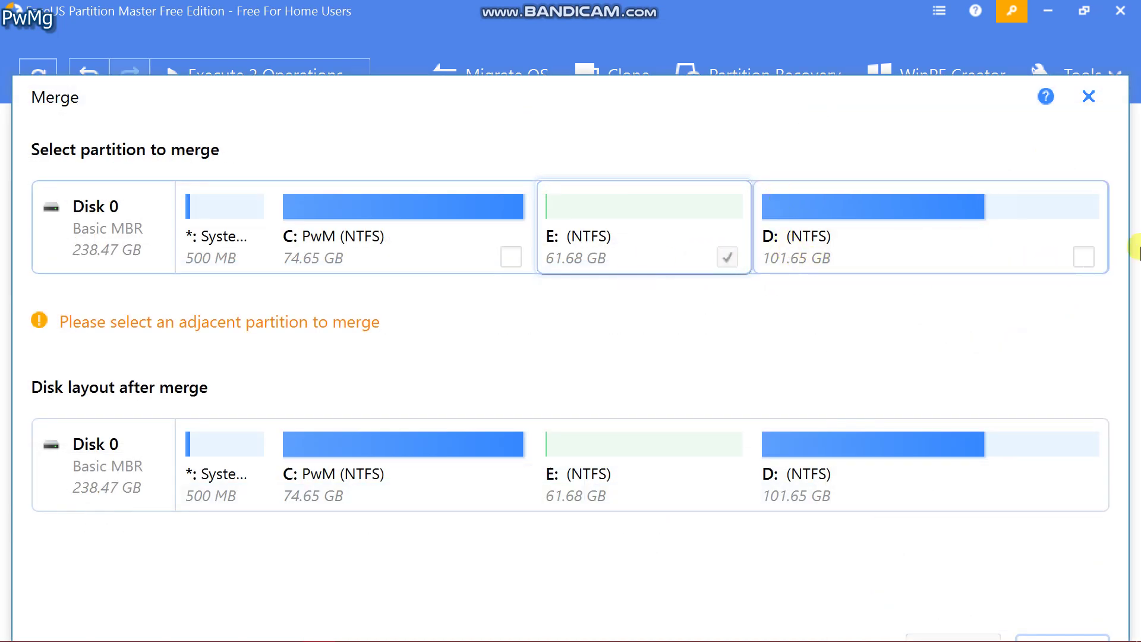
click(1085, 256)
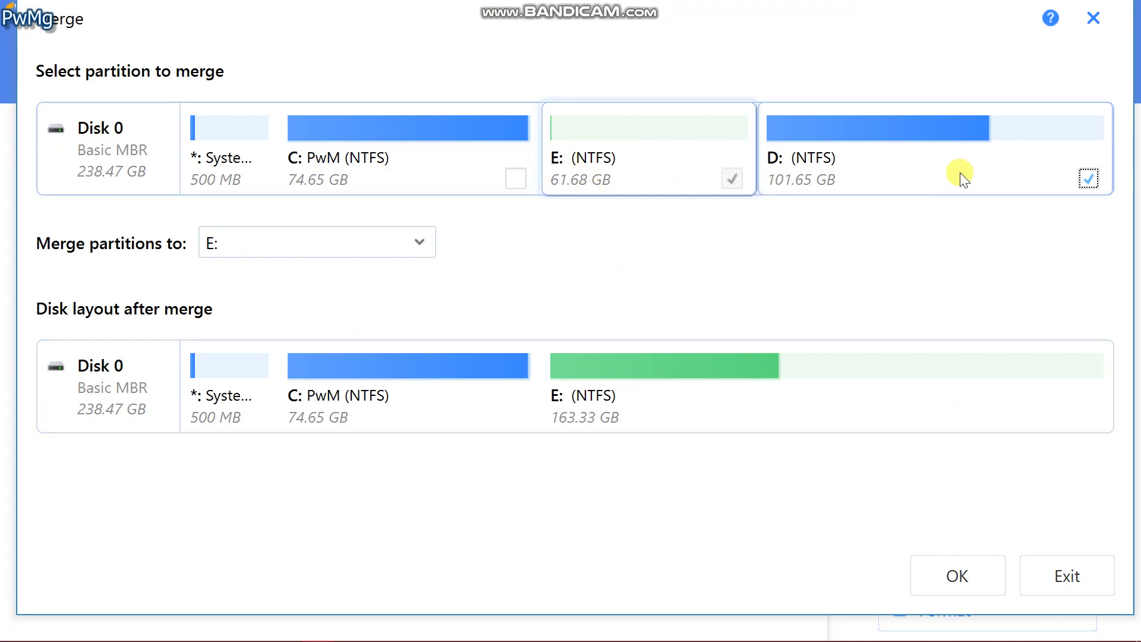
click(957, 574)
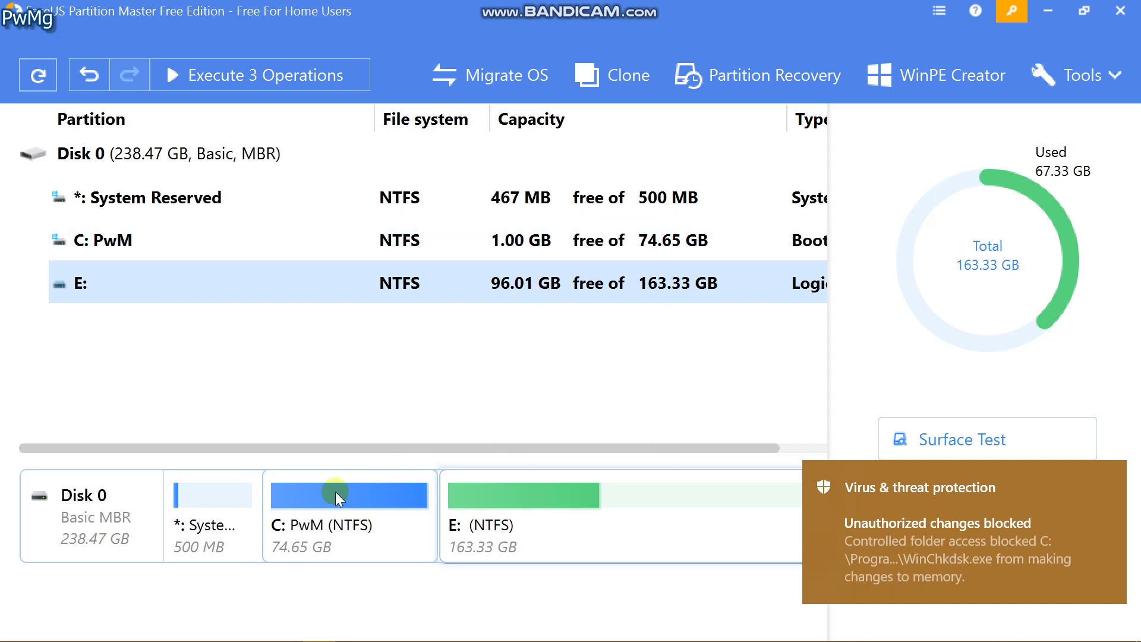
mouse_move(260, 75)
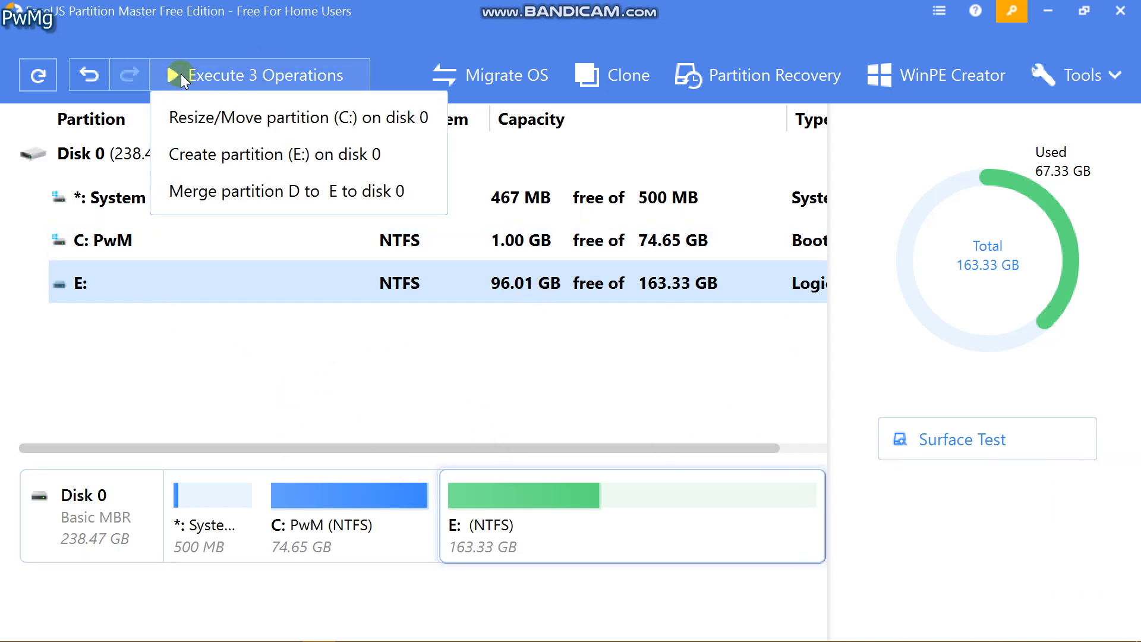
- Review the list of three pending operations and cancel without applying them
click(183, 78)
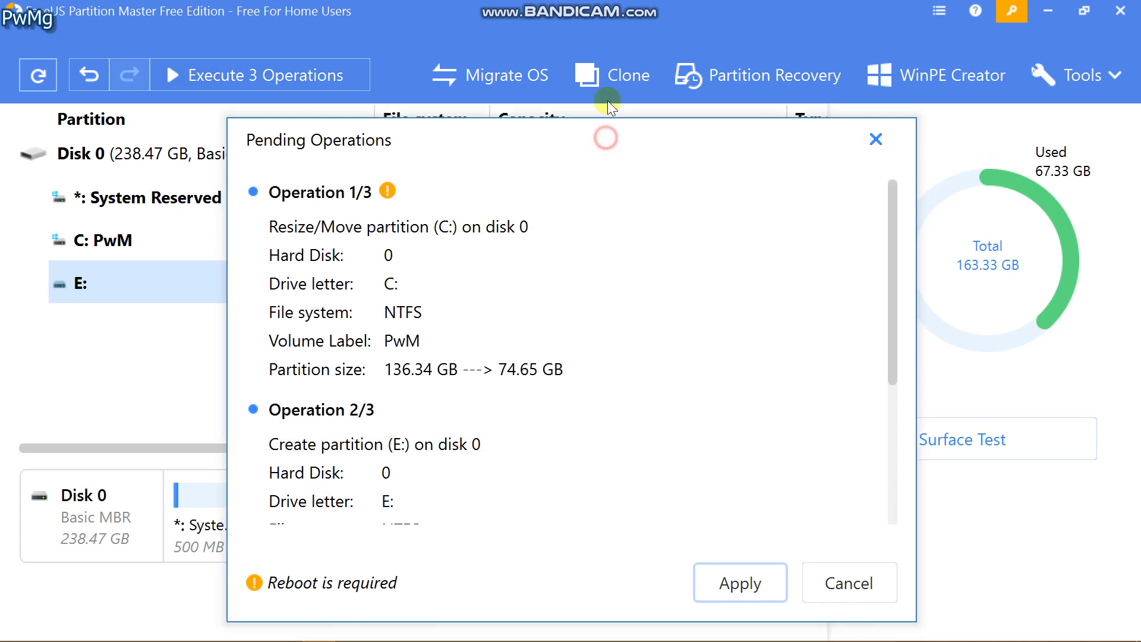
drag(607, 135, 608, 47)
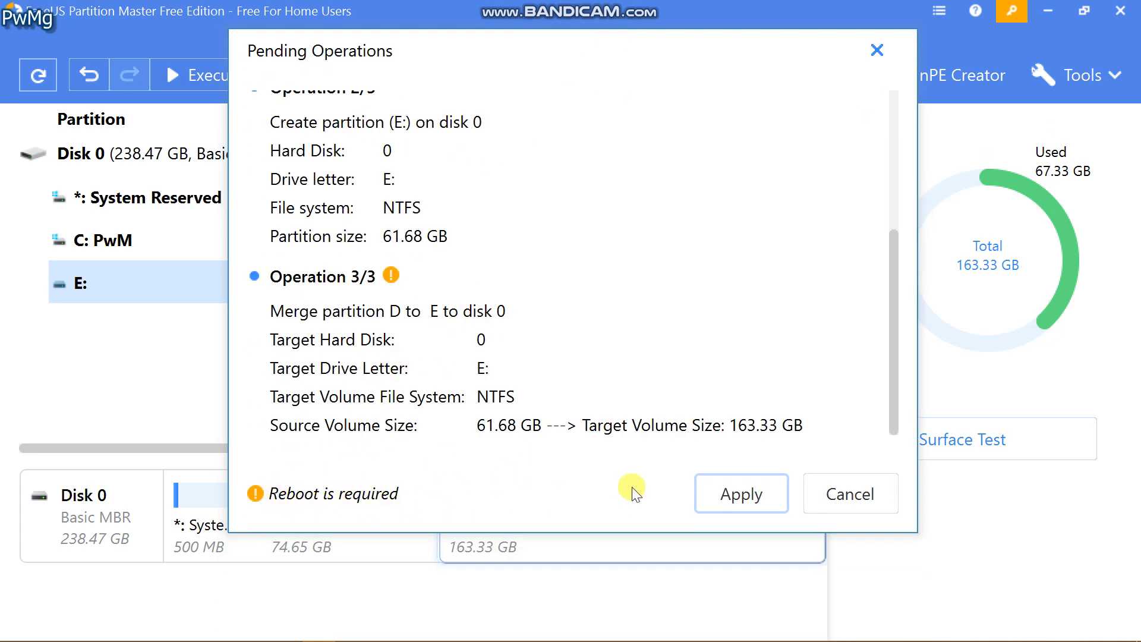
click(742, 494)
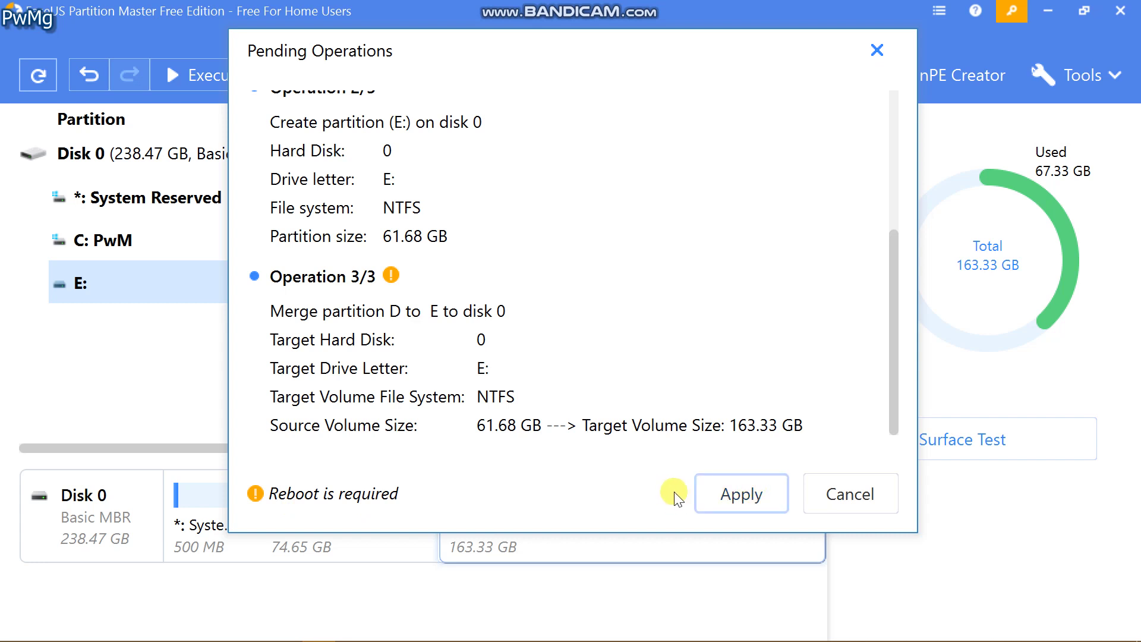
click(881, 495)
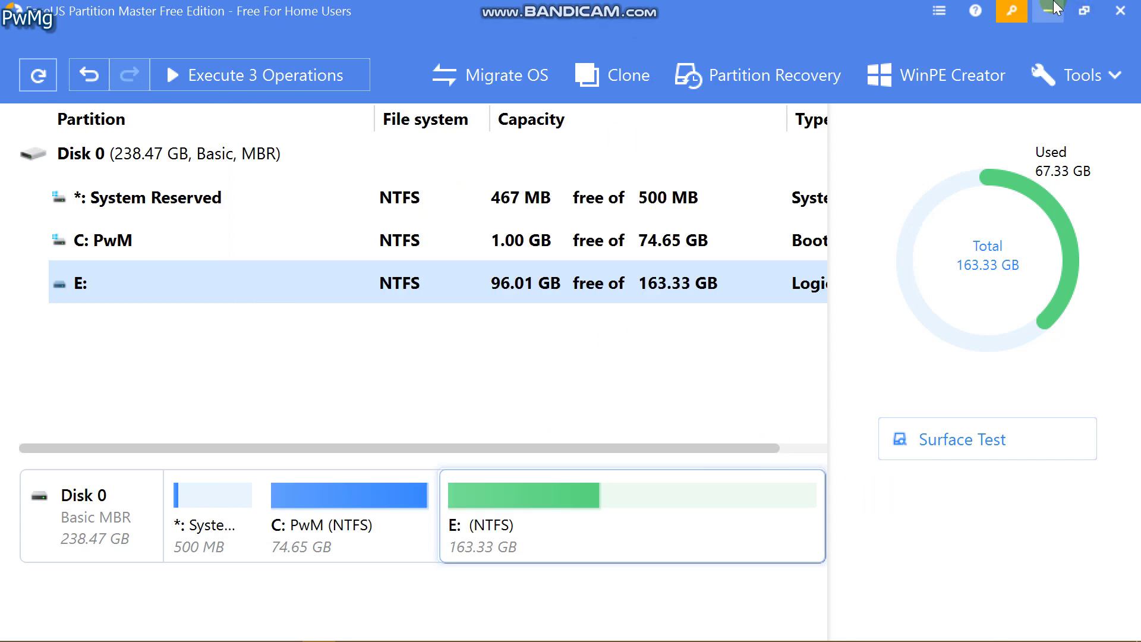
- Exit EaseUS Partition Master with operations still pending, then refresh the desktop twice
click(1125, 9)
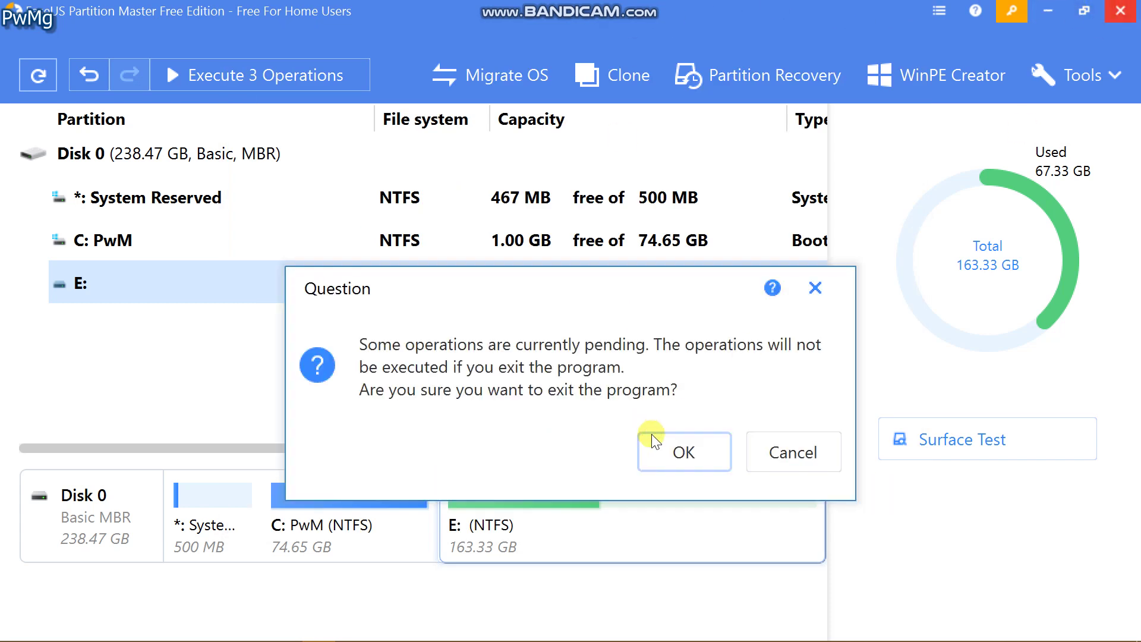
click(698, 446)
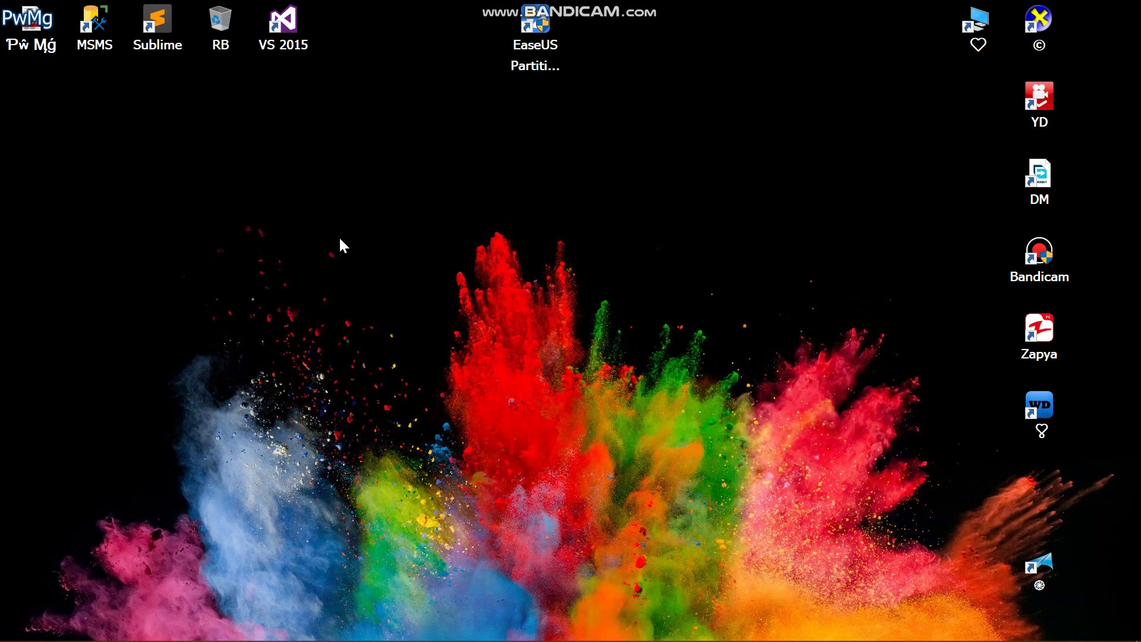
right_click(304, 158)
click(361, 217)
right_click(354, 127)
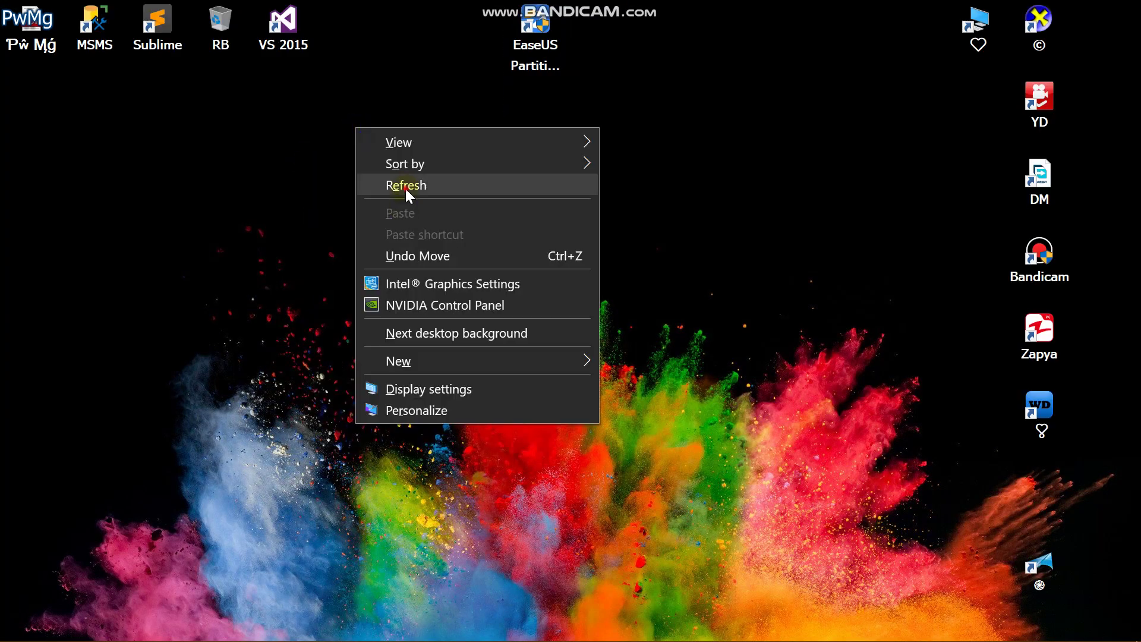
click(406, 185)
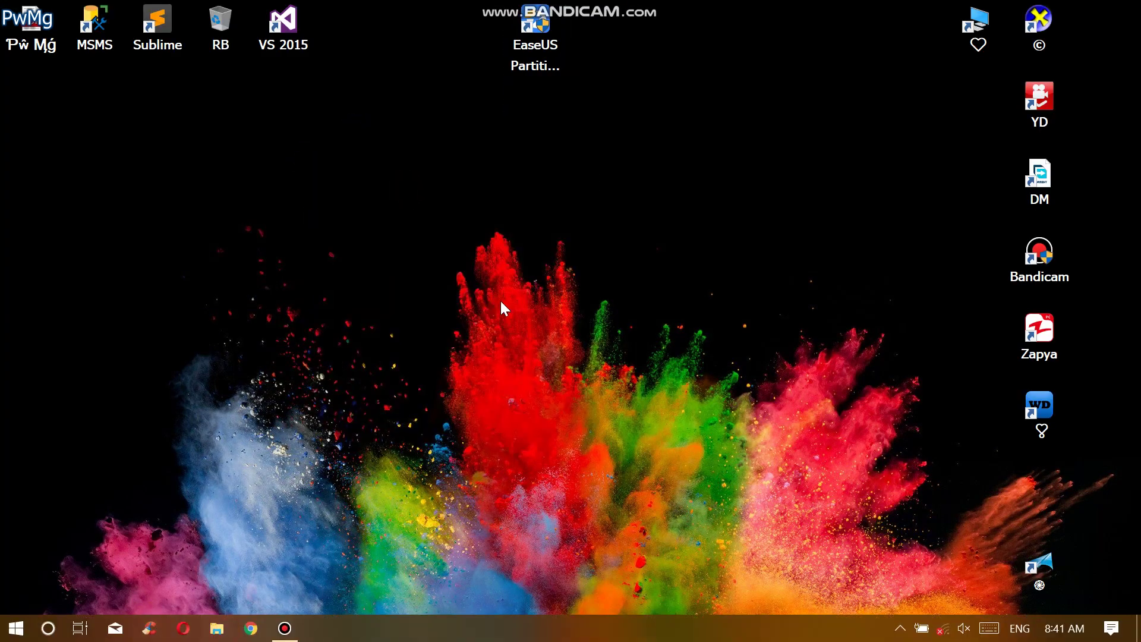
- Check in This PC that C: and D: are unchanged, then select the EaseUS shortcut
key(super+e)
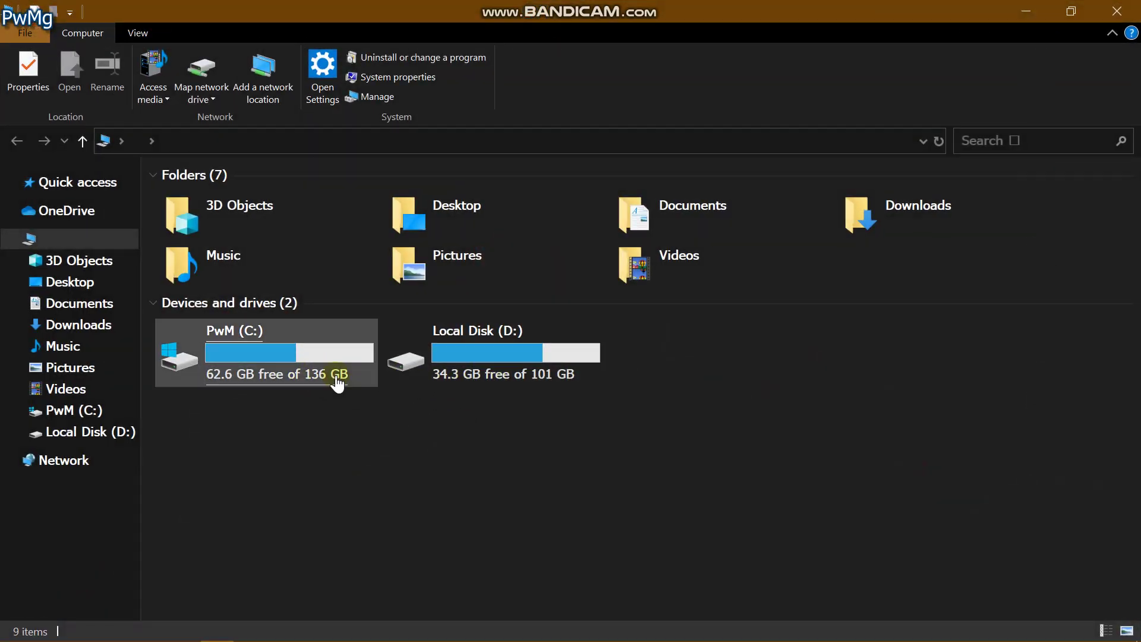
click(1128, 9)
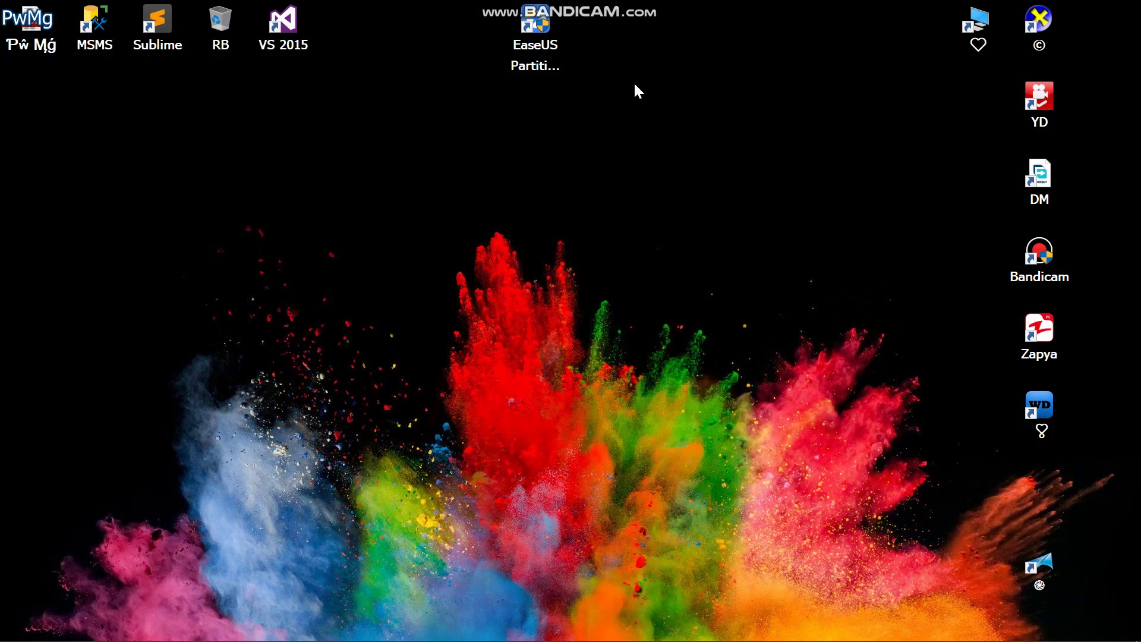
click(532, 27)
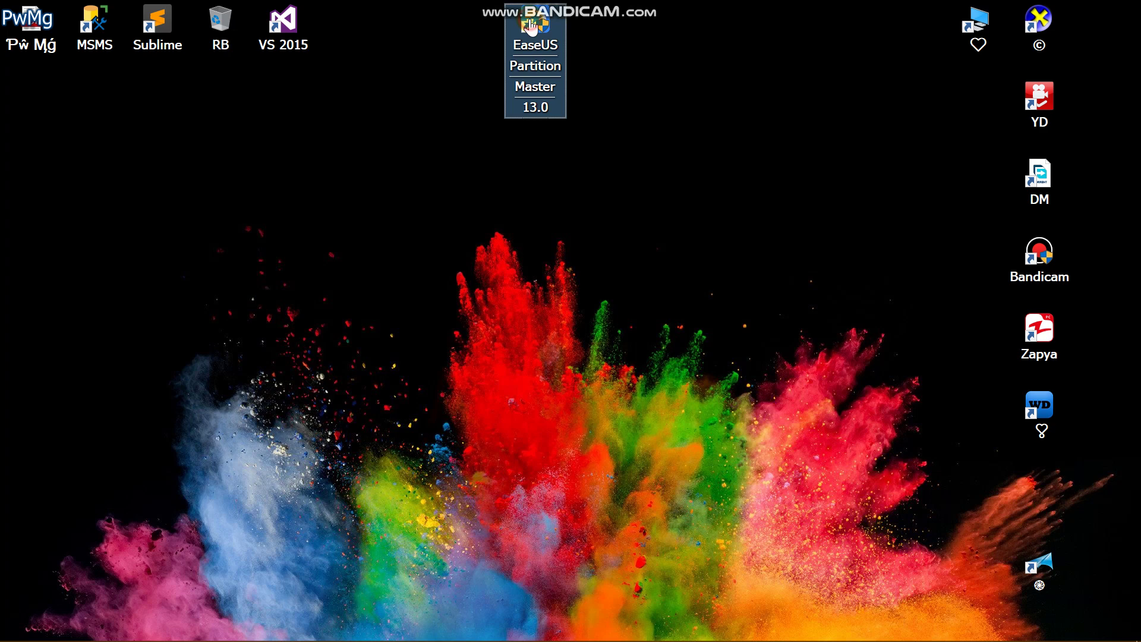